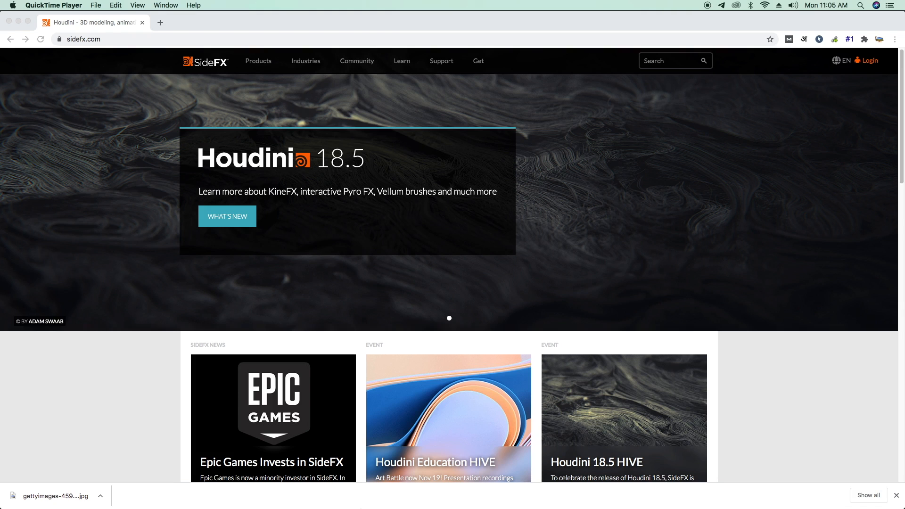
Switch to Houdini Apprentice by launching it from the Houdini (Other) application folder
{"action": "mouse_move", "coordinate": [370, 506]}
{"action": "left_click", "coordinate": [350, 496]}
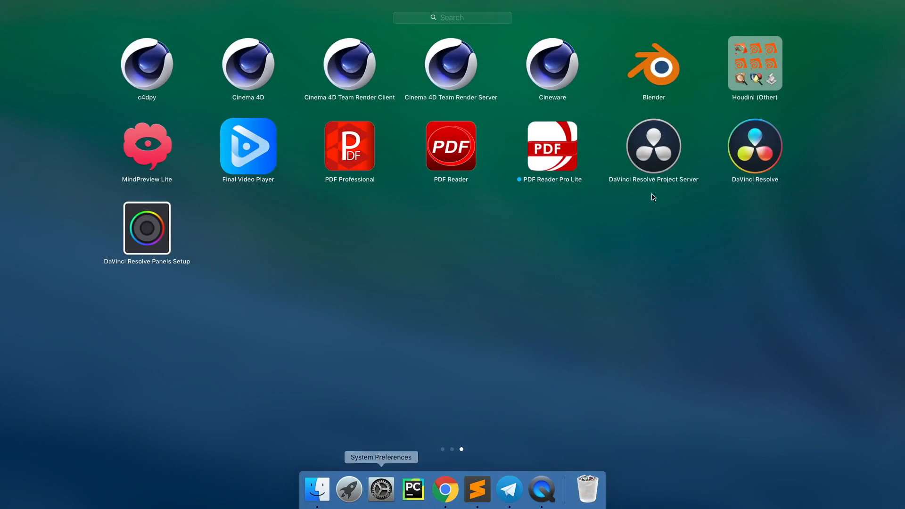
{"action": "left_click", "coordinate": [754, 78]}
{"action": "left_click", "coordinate": [254, 220]}
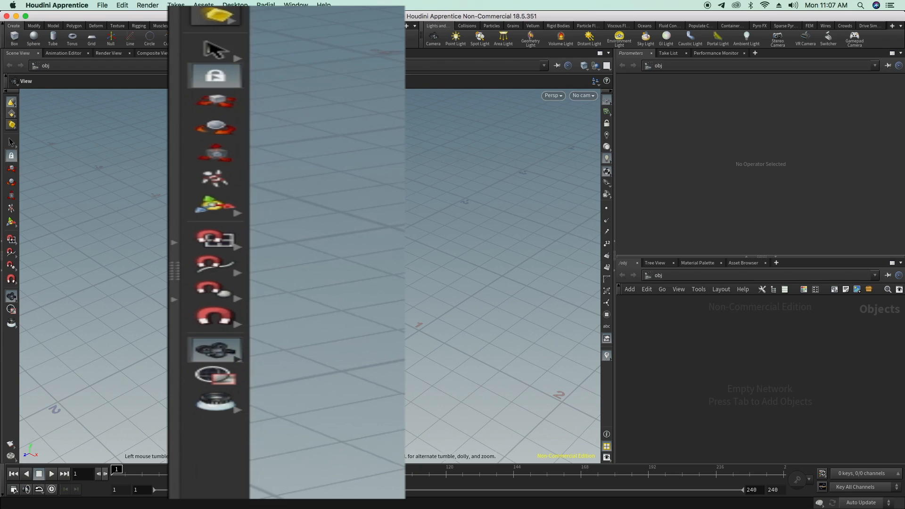
{"action": "left_click", "coordinate": [11, 169]}
{"action": "left_click", "coordinate": [11, 183]}
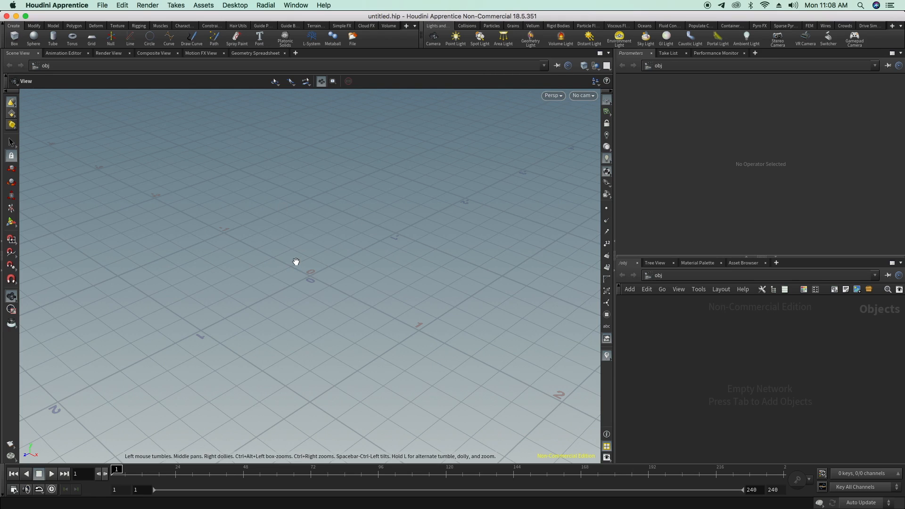
Create a box object at the origin of the scene
{"action": "left_click", "coordinate": [14, 38]}
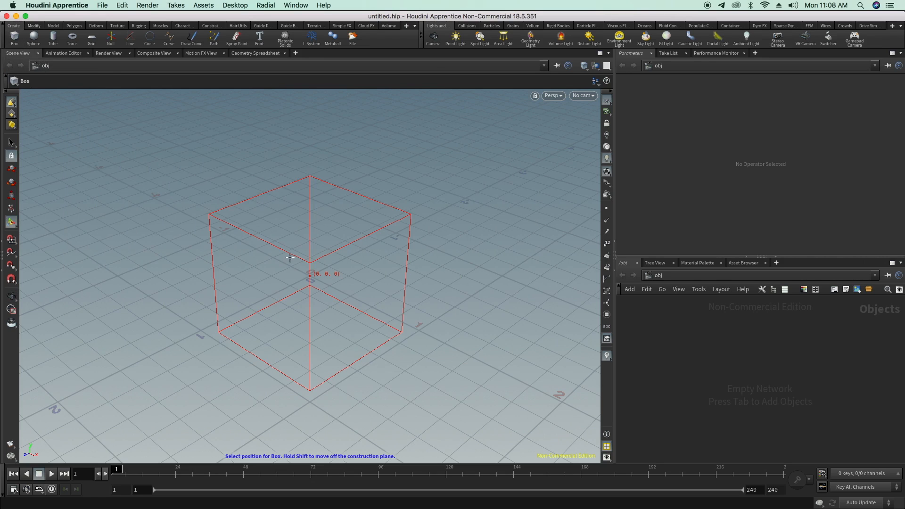
{"action": "left_click", "coordinate": [288, 193]}
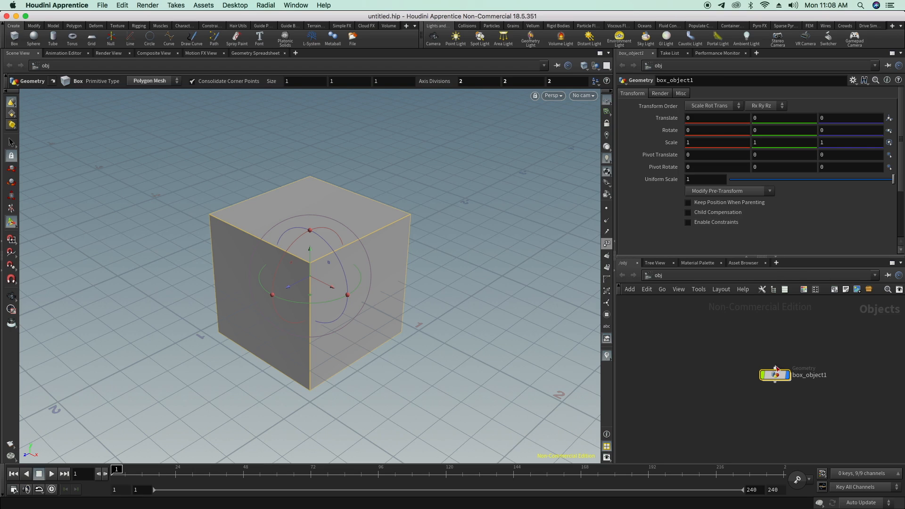
Turn the box object's display off and on again in the network
{"action": "mouse_move", "coordinate": [774, 377]}
{"action": "left_click", "coordinate": [787, 375]}
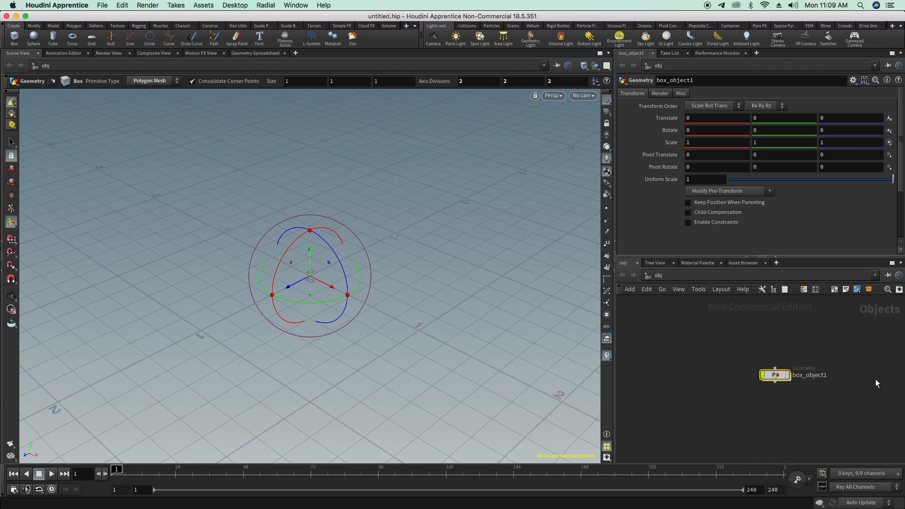
{"action": "left_click", "coordinate": [788, 375]}
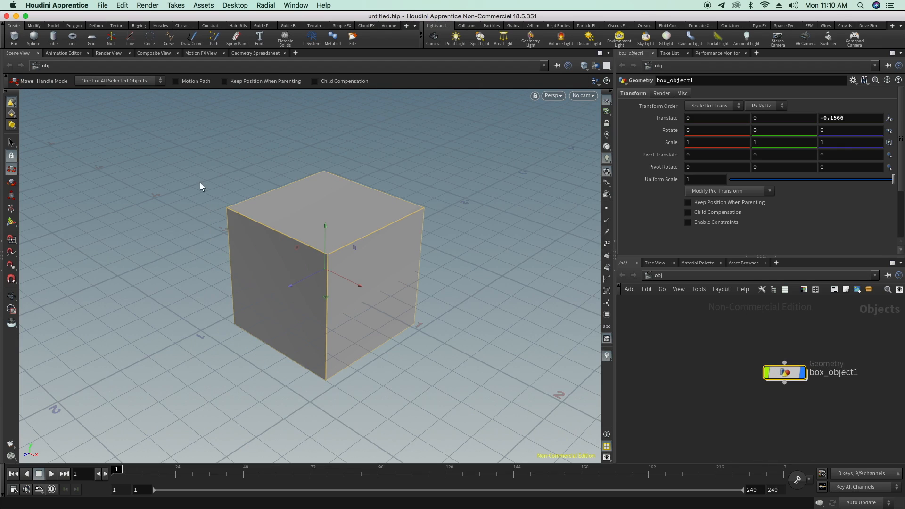
Move the box along Z to about -2.4 and create a sphere at the origin
{"action": "left_click_drag", "start_coordinate": [289, 288], "coordinate": [462, 188]}
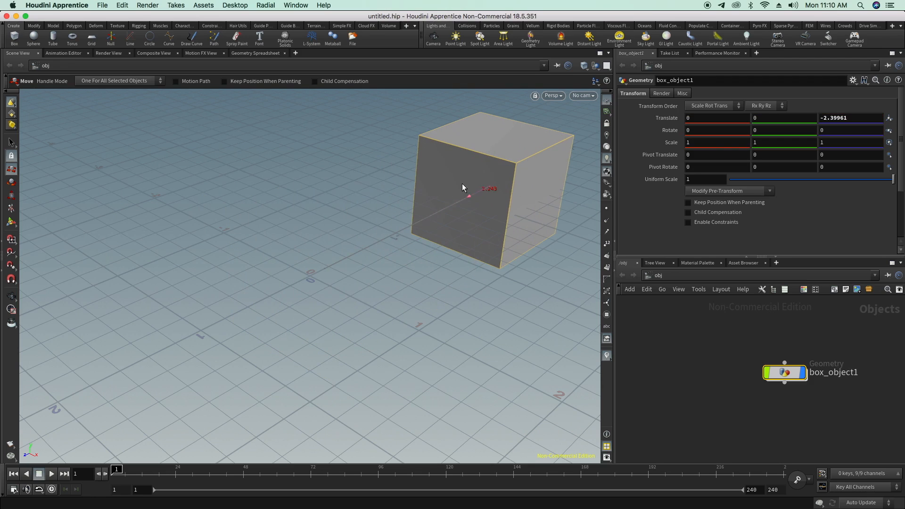
{"action": "left_click", "coordinate": [34, 37]}
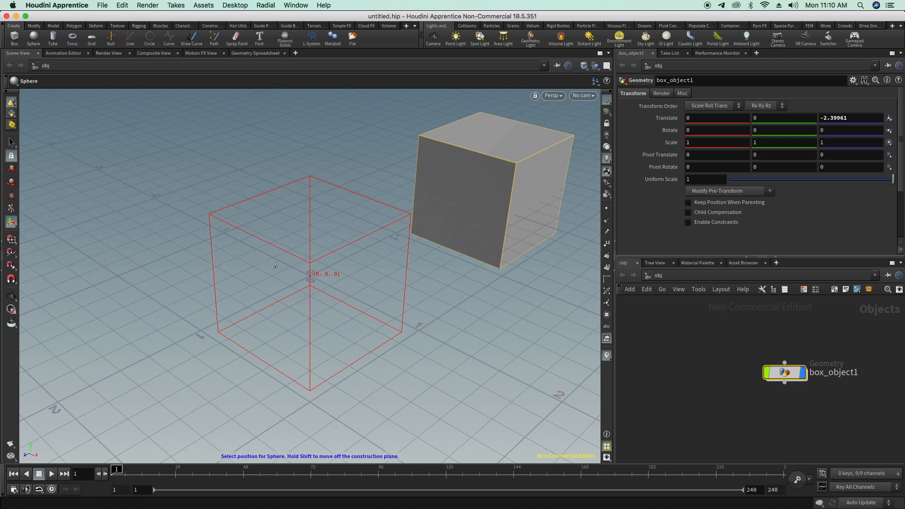
{"action": "key", "text": "Return"}
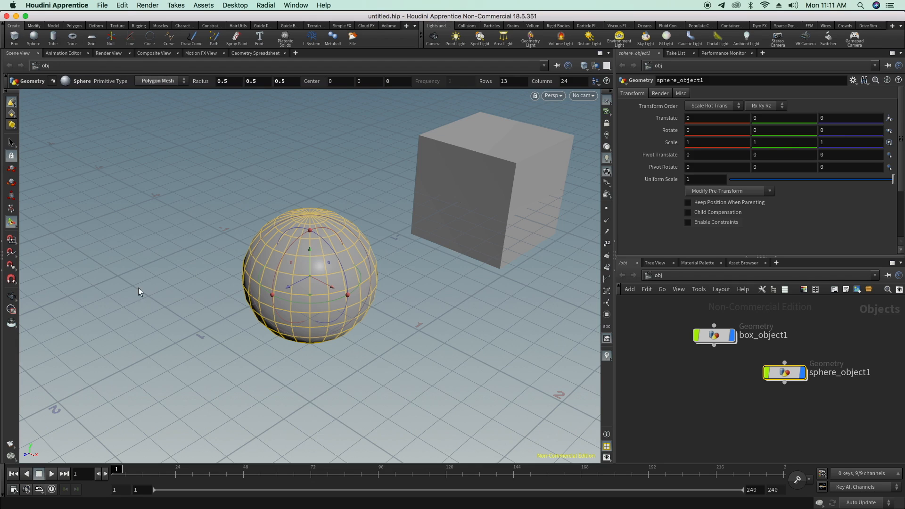
Place a tube at about (-1.24, 0.54, 0.80) and a torus at about (1.46, -0.73, -0.86)
{"action": "left_click", "coordinate": [54, 37]}
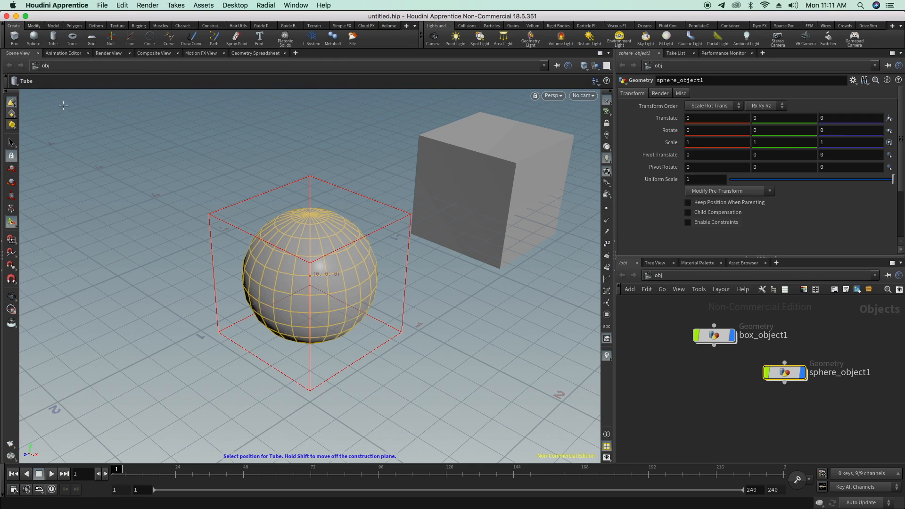
{"action": "left_click", "coordinate": [113, 190]}
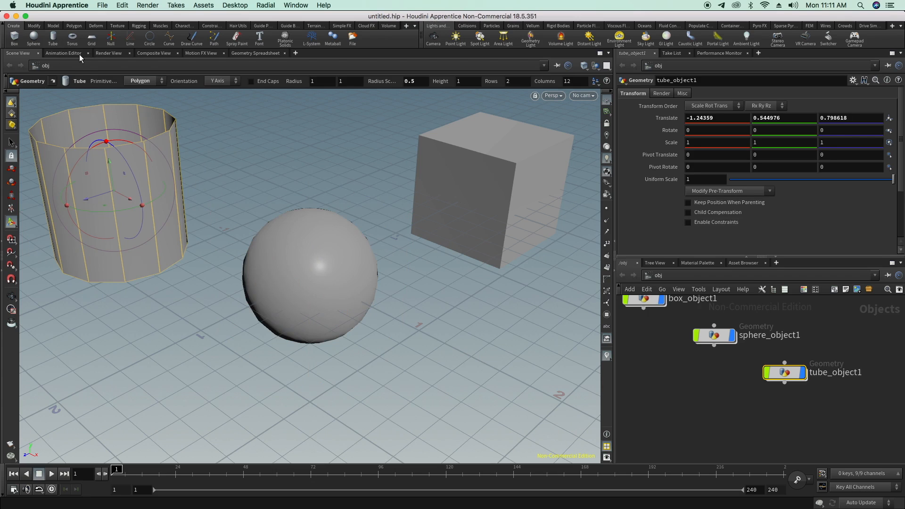
{"action": "left_click", "coordinate": [72, 37]}
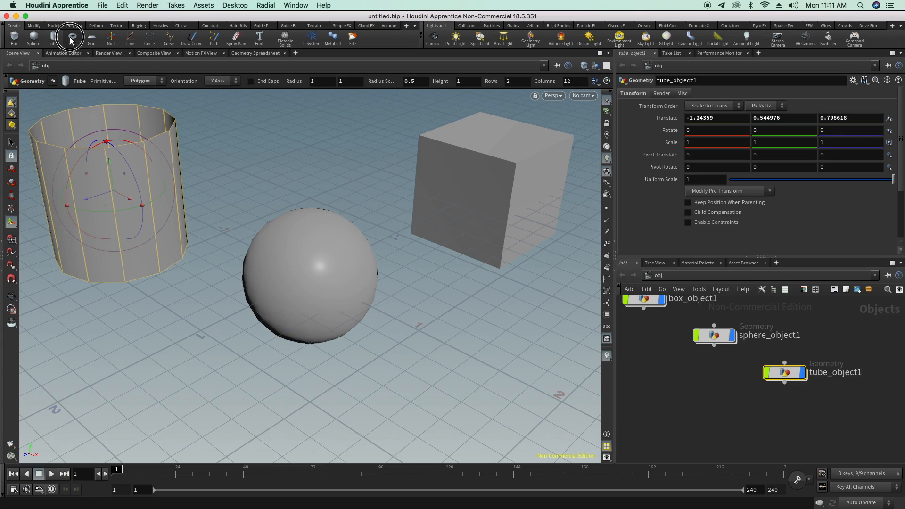
{"action": "left_click", "coordinate": [533, 389]}
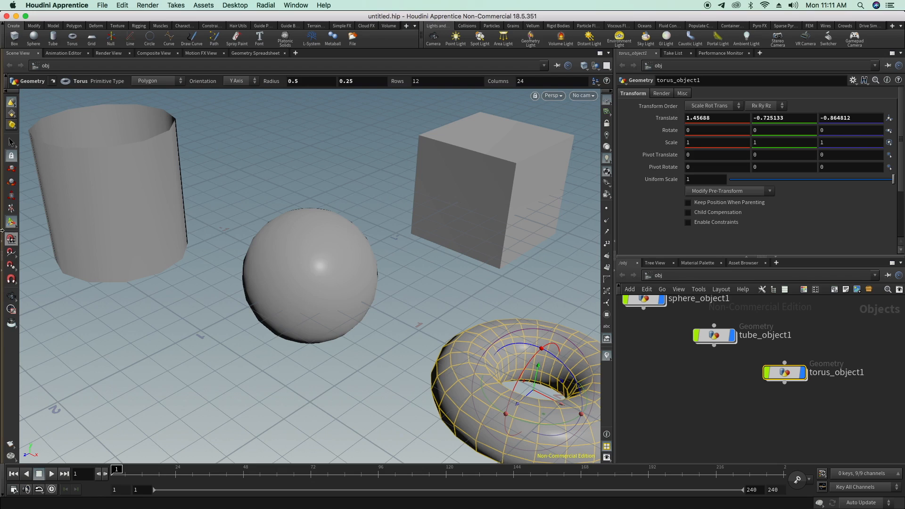
Select the box, frame it in the viewport, and zoom out until all four objects are in view
{"action": "left_click", "coordinate": [11, 142]}
{"action": "left_click", "coordinate": [476, 173]}
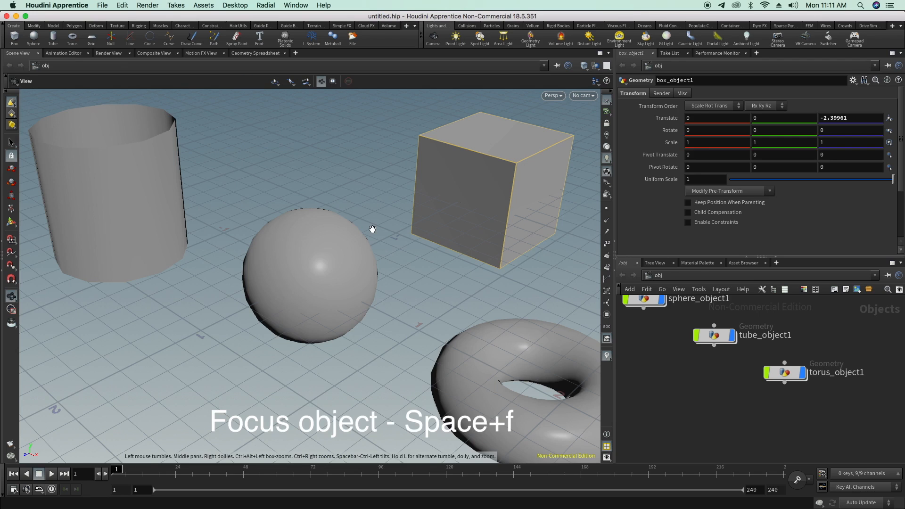
{"action": "key", "text": "space+f"}
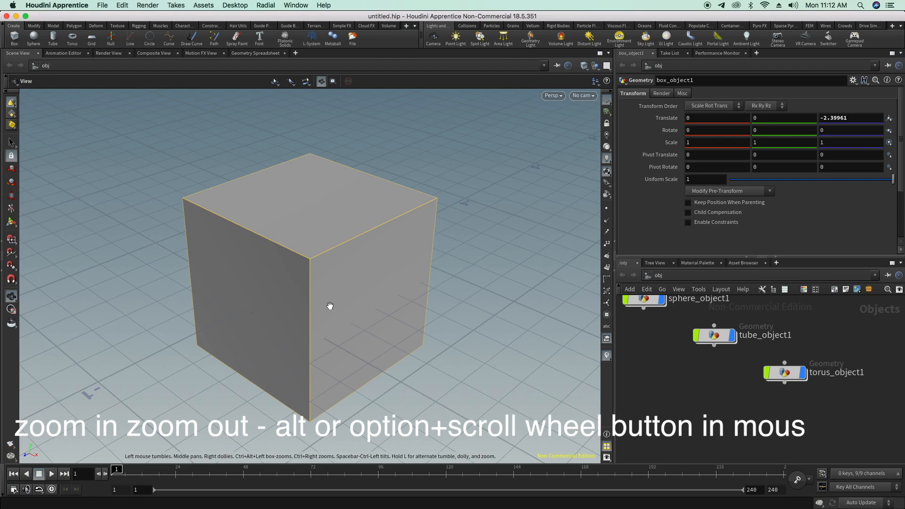
{"action": "scroll", "coordinate": [337, 309], "scroll_direction": "down", "scroll_amount": 5, "text": "alt"}
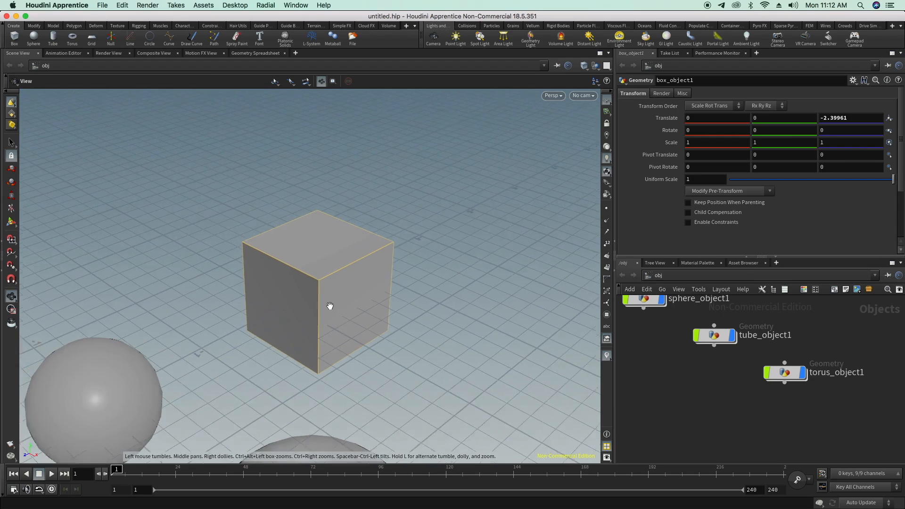
{"action": "scroll", "coordinate": [330, 306], "scroll_direction": "down", "scroll_amount": 8}
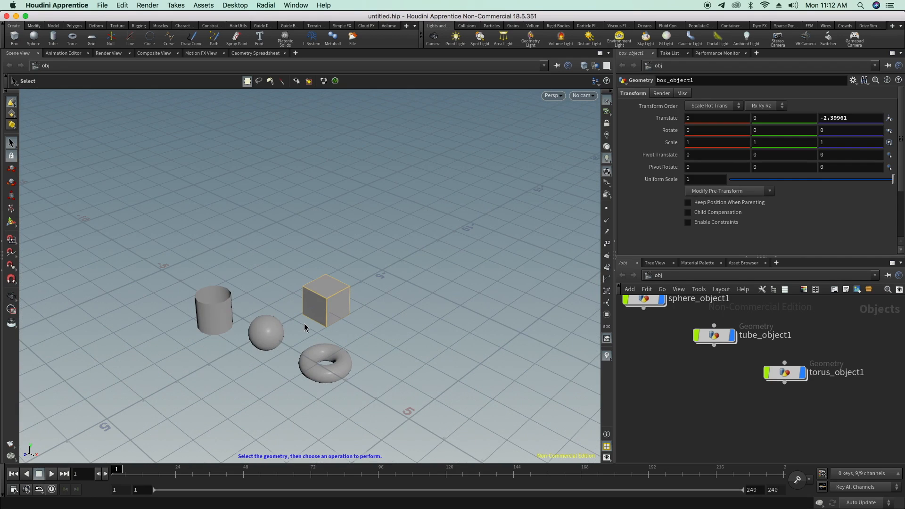
Select the tube, frame it in the viewport, and zoom in and out around it
{"action": "left_click", "coordinate": [216, 311]}
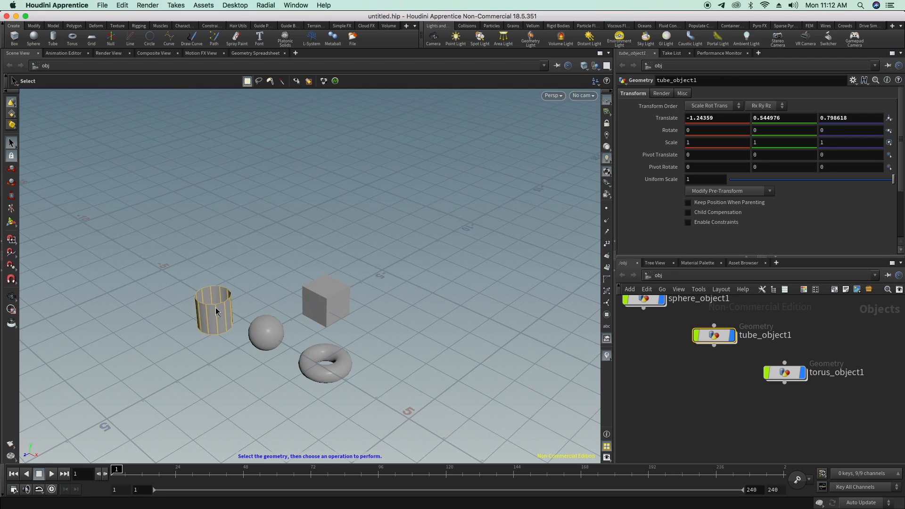
{"action": "key", "text": "Escape"}
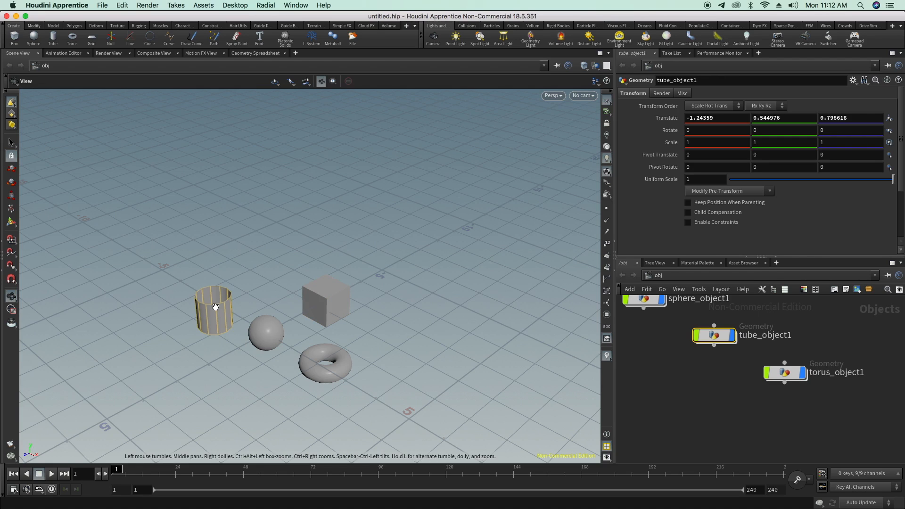
{"action": "key", "text": "f"}
{"action": "key", "text": "s"}
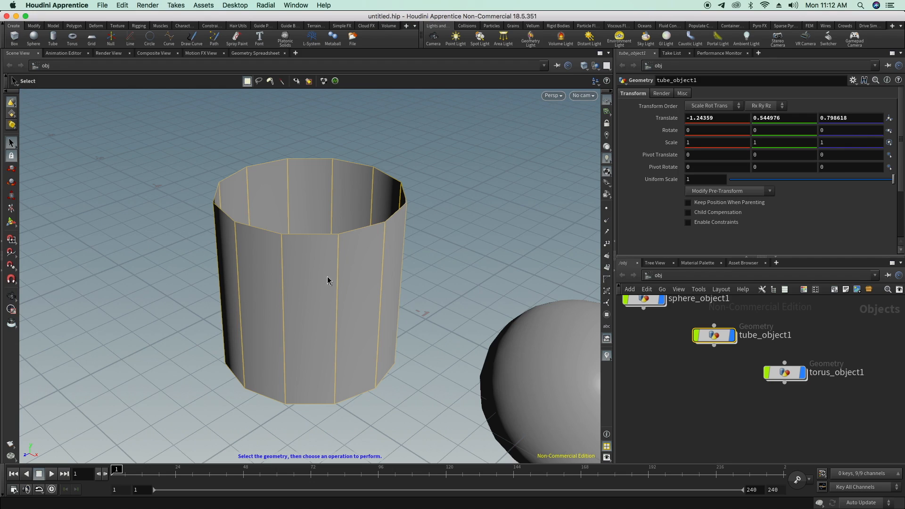
{"action": "key", "text": "Escape"}
{"action": "scroll", "coordinate": [326, 276], "scroll_direction": "up", "scroll_amount": 5}
{"action": "scroll", "coordinate": [327, 276], "scroll_direction": "down", "scroll_amount": 7}
{"action": "scroll", "coordinate": [326, 275], "scroll_direction": "down", "scroll_amount": 8}
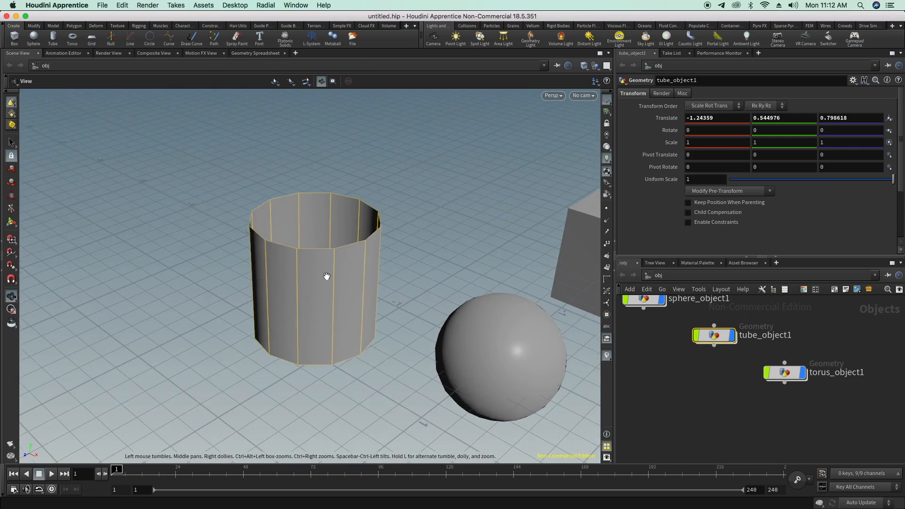
{"action": "key", "text": "s"}
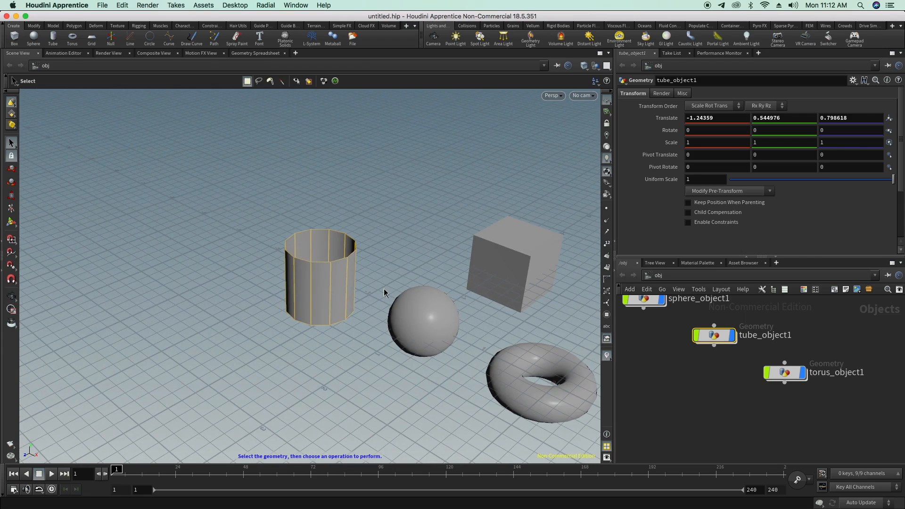
Select the sphere and examine the scene by tumbling, panning sideways and dollying closer
{"action": "left_click", "coordinate": [418, 313]}
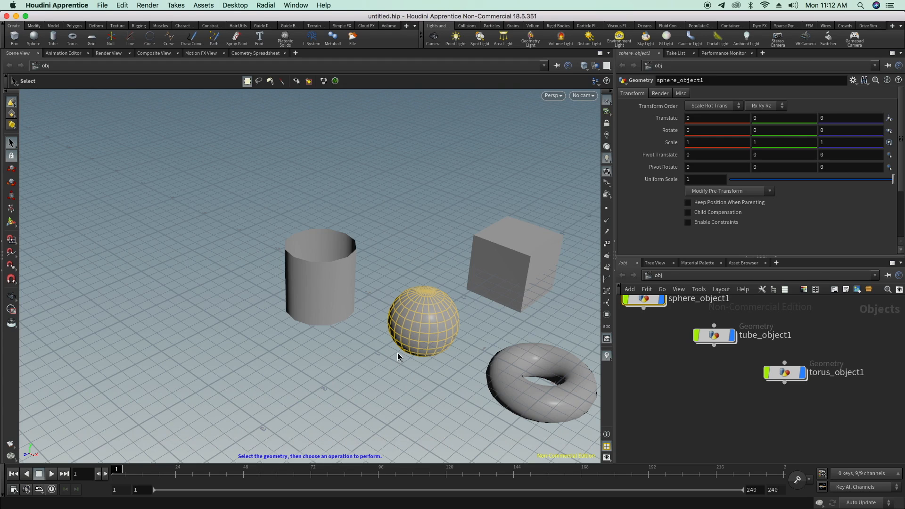
{"action": "key", "text": "Escape"}
{"action": "left_click_drag", "start_coordinate": [395, 354], "coordinate": [470, 379]}
{"action": "key", "text": "s"}
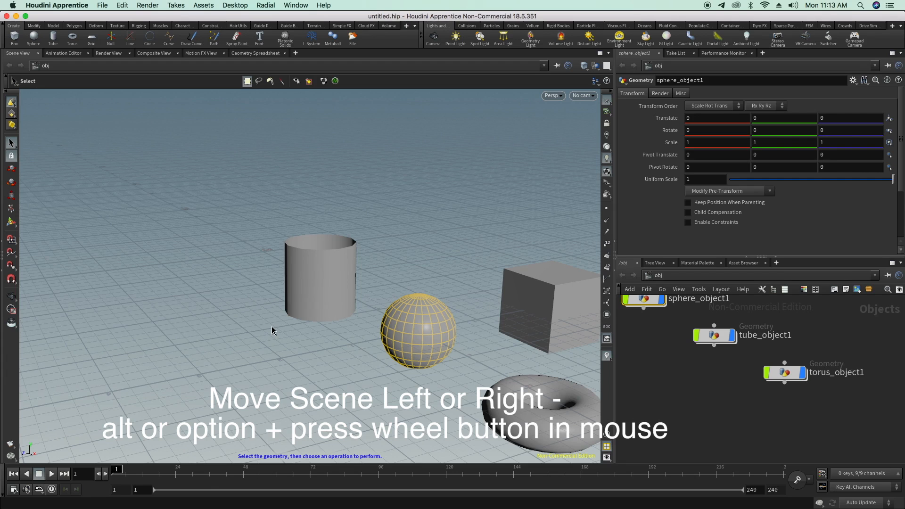
{"action": "middle_click_drag", "start_coordinate": [271, 326], "coordinate": [12, 312], "text": "alt"}
{"action": "middle_click_drag", "start_coordinate": [218, 321], "coordinate": [393, 317], "text": "alt"}
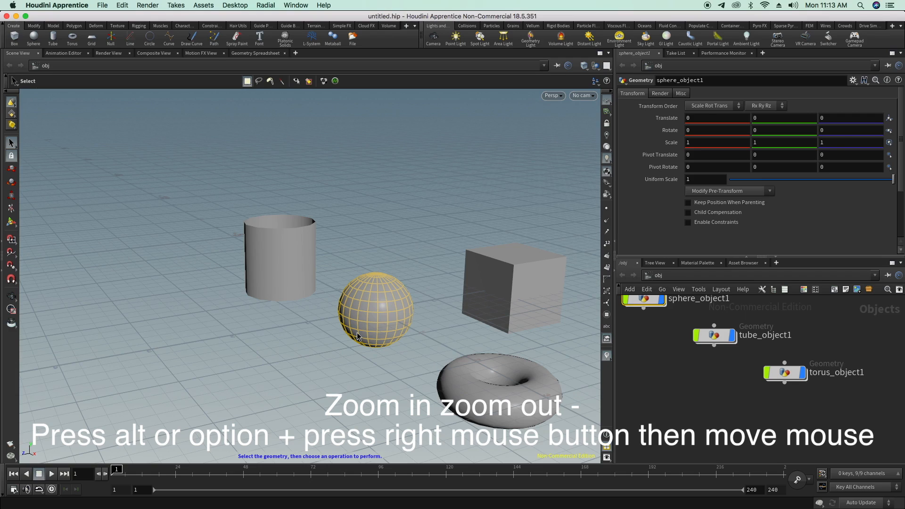
{"action": "right_click_drag", "start_coordinate": [357, 337], "coordinate": [434, 283], "text": "alt"}
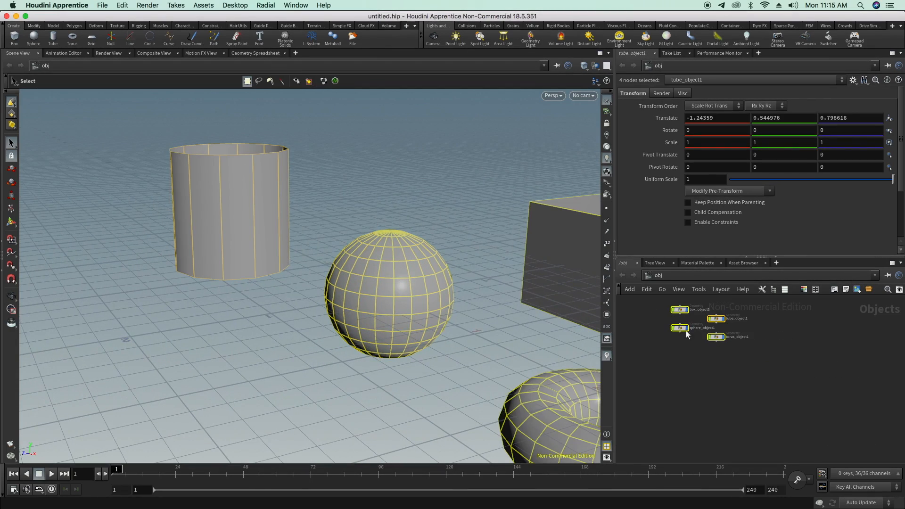
Clear the node selection and navigate the network view until all four object nodes are large enough to read
{"action": "left_click", "coordinate": [670, 363]}
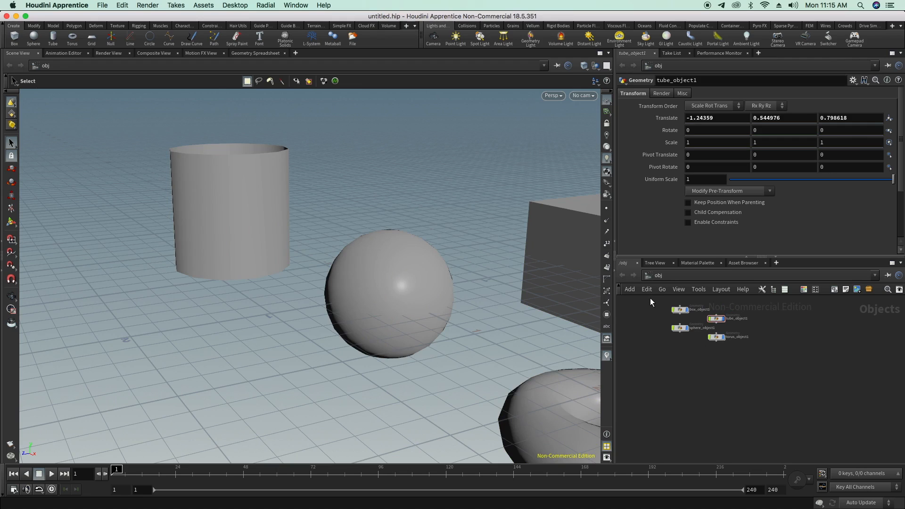
{"action": "left_click_drag", "start_coordinate": [650, 298], "coordinate": [649, 355]}
{"action": "scroll", "coordinate": [676, 376], "scroll_direction": "up", "scroll_amount": 3}
{"action": "scroll", "coordinate": [674, 376], "scroll_direction": "down", "scroll_amount": 3}
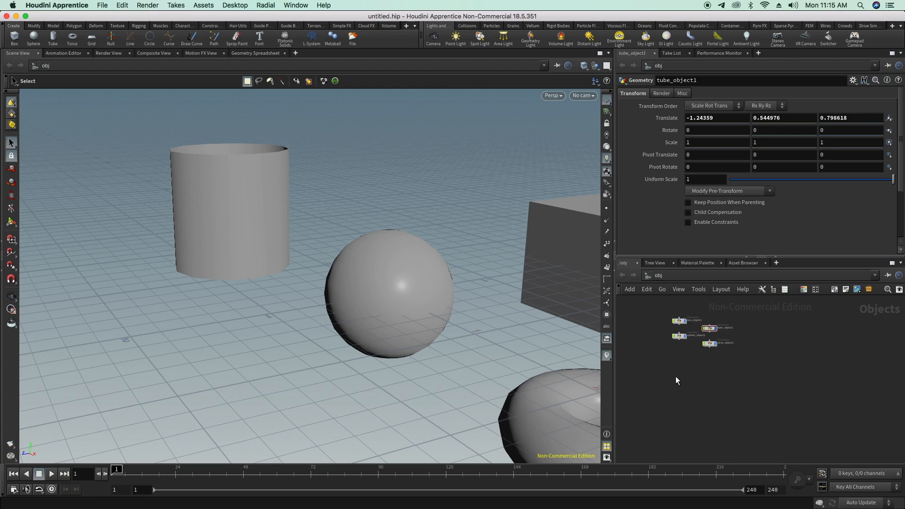
{"action": "scroll", "coordinate": [675, 376], "scroll_direction": "up", "scroll_amount": 5}
{"action": "scroll", "coordinate": [675, 376], "scroll_direction": "down", "scroll_amount": 5}
{"action": "scroll", "coordinate": [675, 376], "scroll_direction": "up", "scroll_amount": 5}
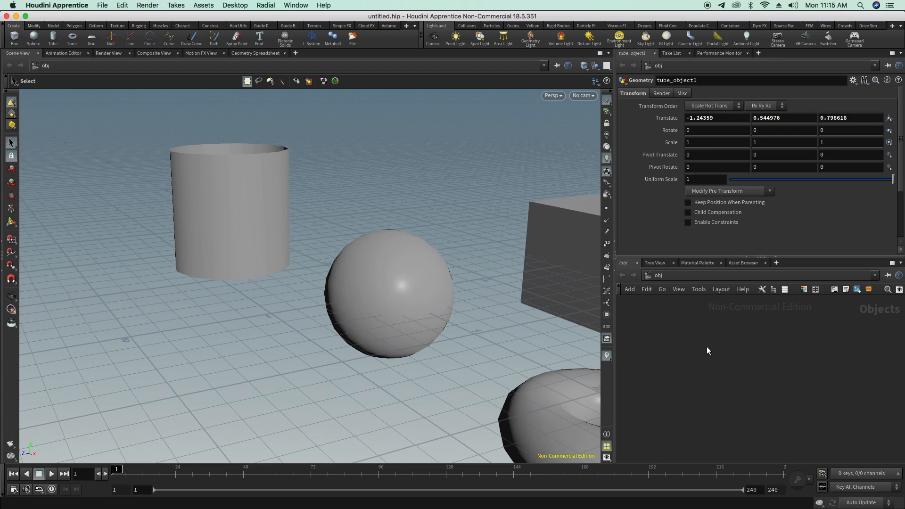
{"action": "scroll", "coordinate": [705, 347], "scroll_direction": "down", "scroll_amount": 5}
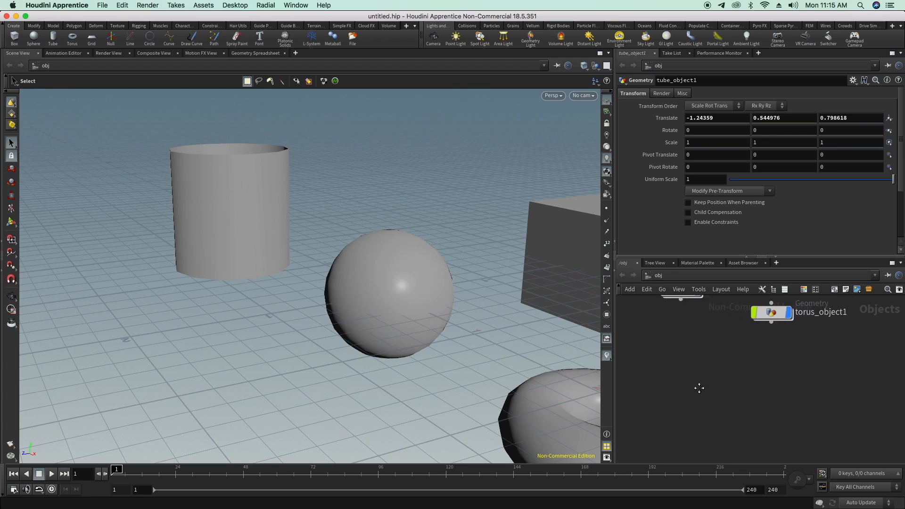
{"action": "middle_click_drag", "start_coordinate": [702, 406], "coordinate": [721, 439]}
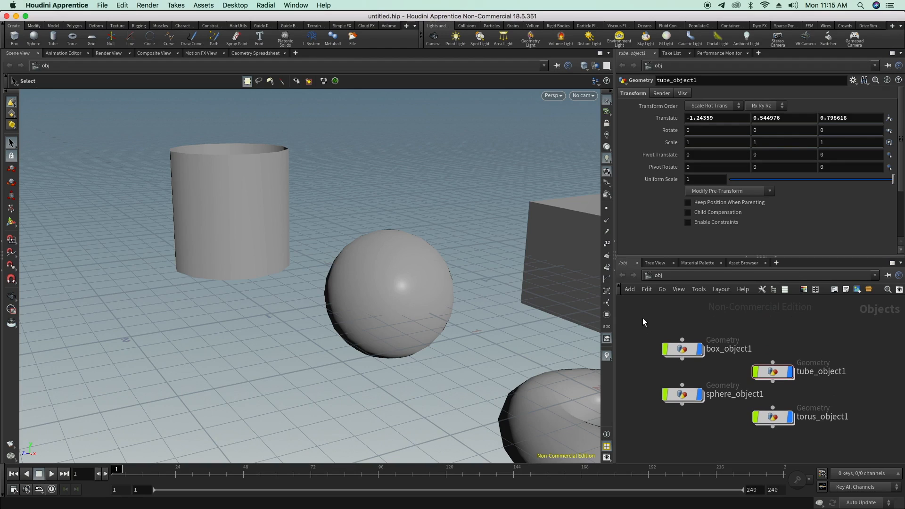
Select all four object nodes together in the network, then clear the selection
{"action": "left_click_drag", "start_coordinate": [642, 319], "coordinate": [781, 431]}
{"action": "scroll", "coordinate": [744, 399], "scroll_direction": "down", "scroll_amount": 3}
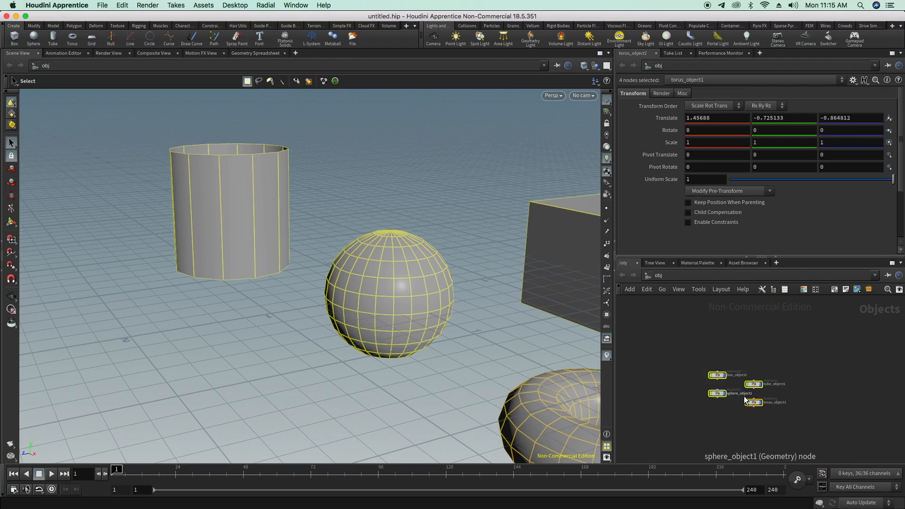
{"action": "scroll", "coordinate": [745, 400], "scroll_direction": "down", "scroll_amount": 2}
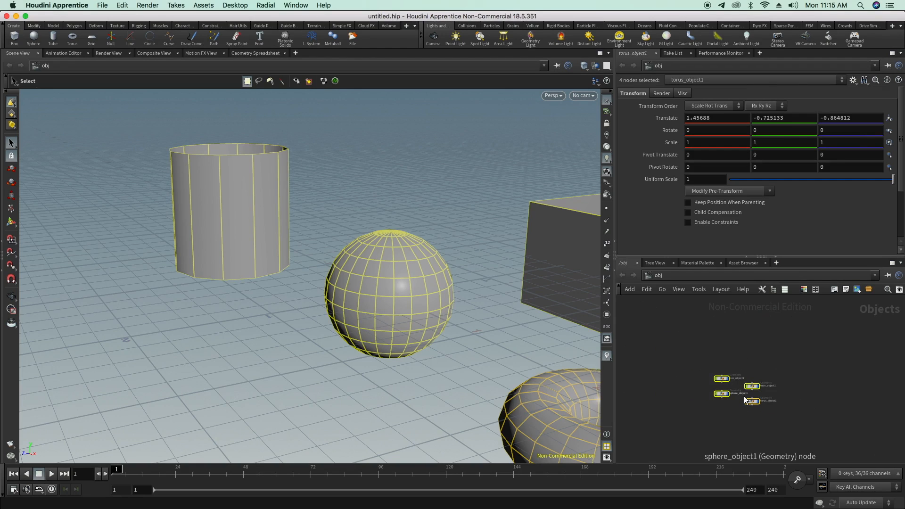
{"action": "left_click", "coordinate": [688, 354]}
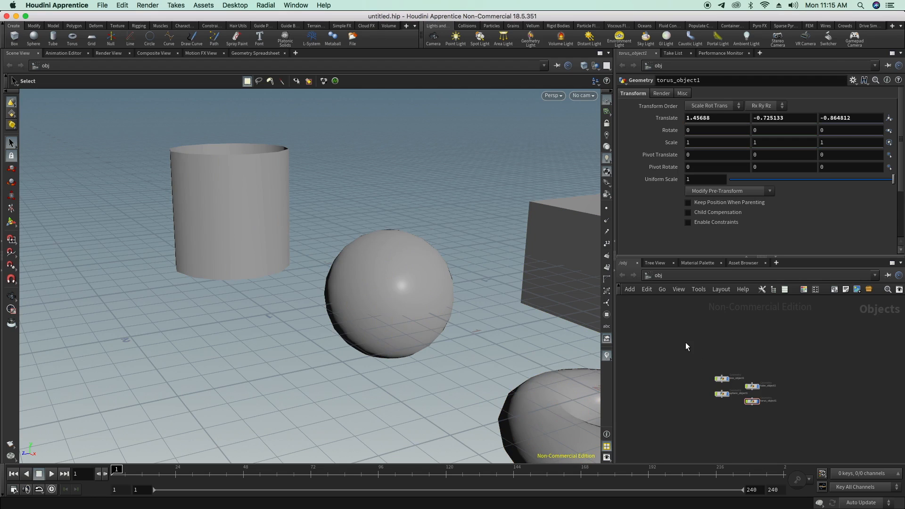
Select all four object nodes, frame them in the network view, and clear the selection
{"action": "left_click_drag", "start_coordinate": [685, 343], "coordinate": [820, 436]}
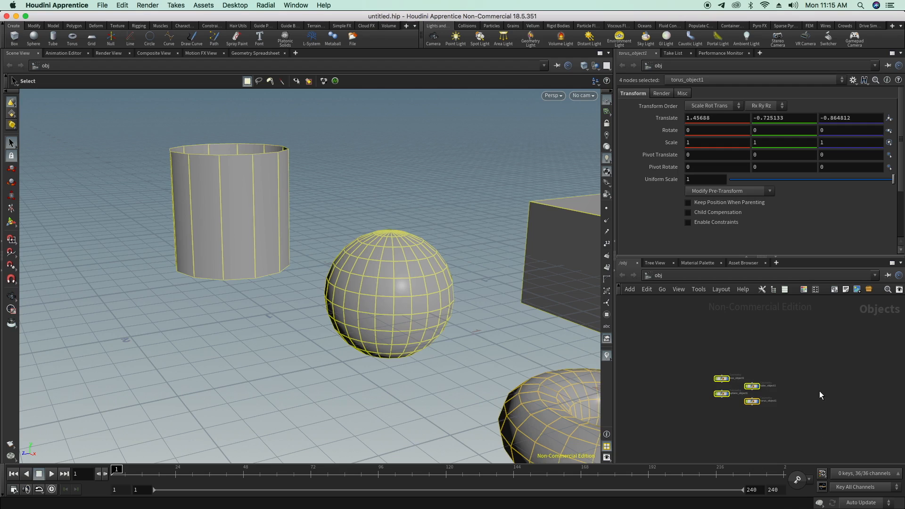
{"action": "key", "text": "f"}
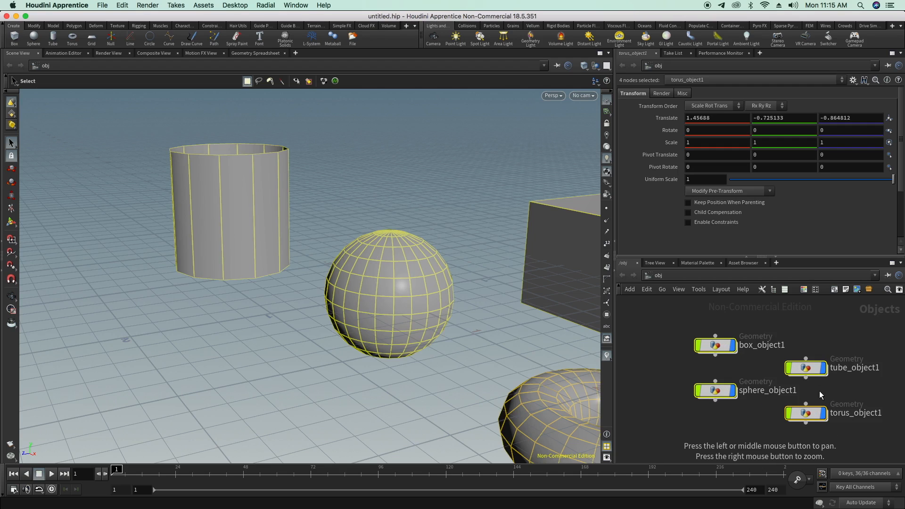
{"action": "left_click", "coordinate": [667, 359]}
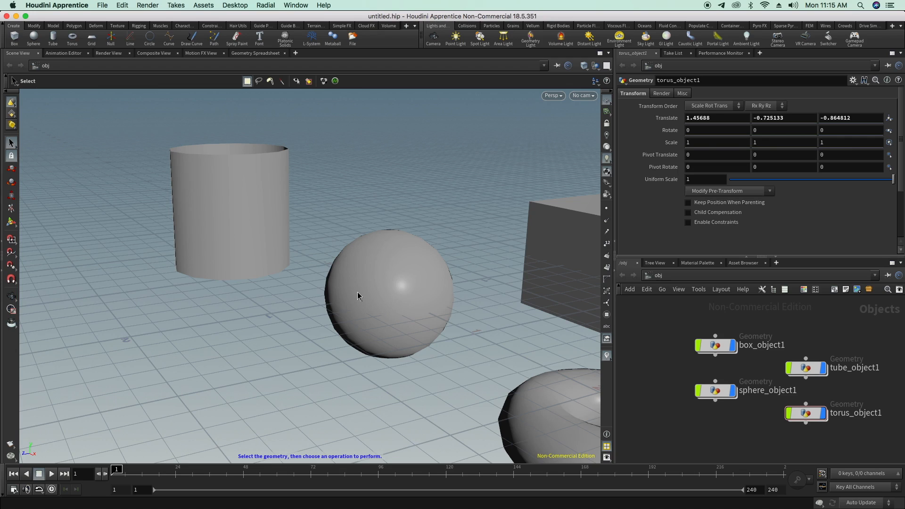
Delete the sphere and the box individually, and remove the tube and torus together to empty the scene
{"action": "left_click", "coordinate": [377, 293]}
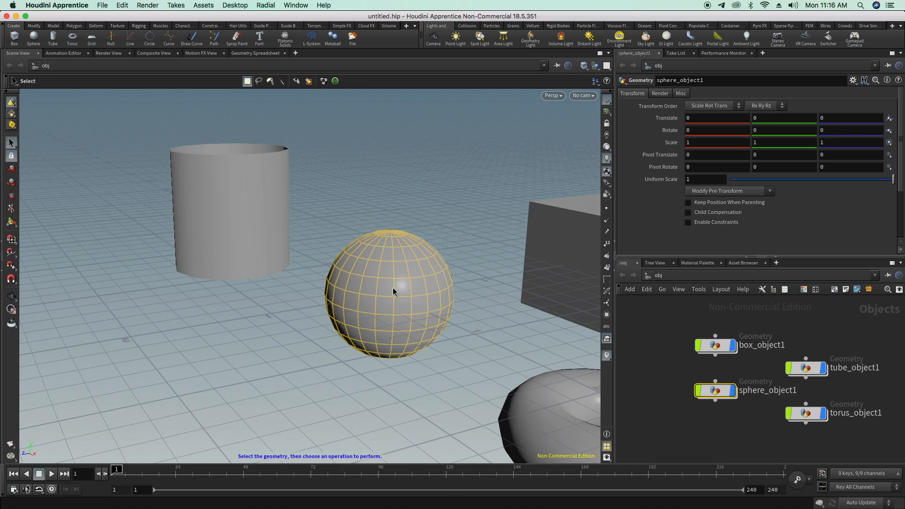
{"action": "key", "text": "Delete"}
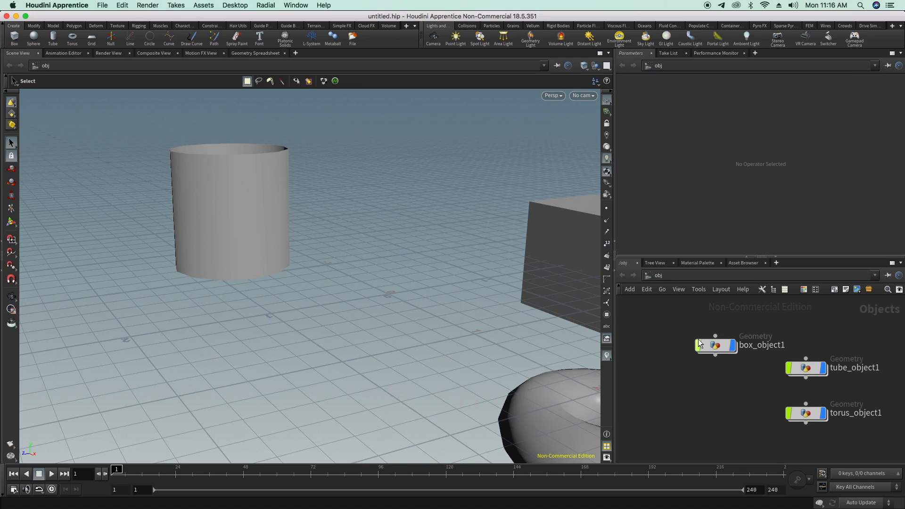
{"action": "left_click", "coordinate": [715, 346]}
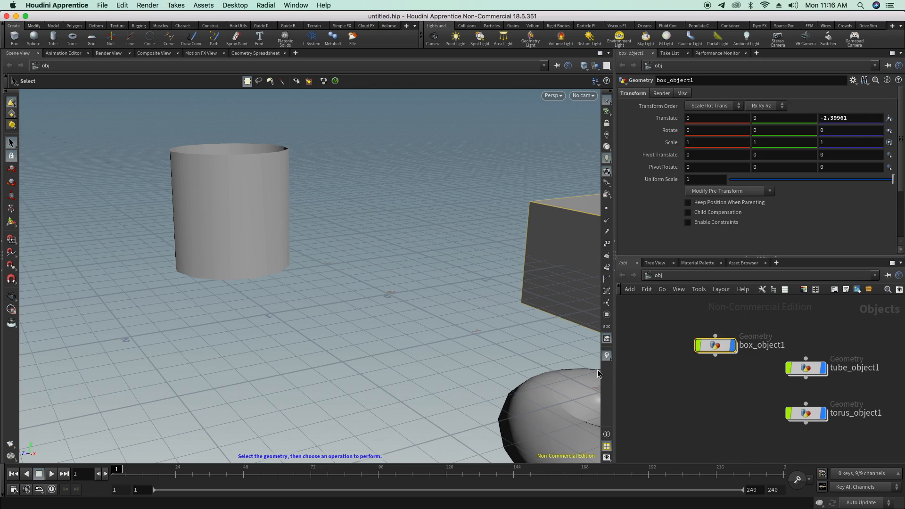
{"action": "key", "text": "Delete"}
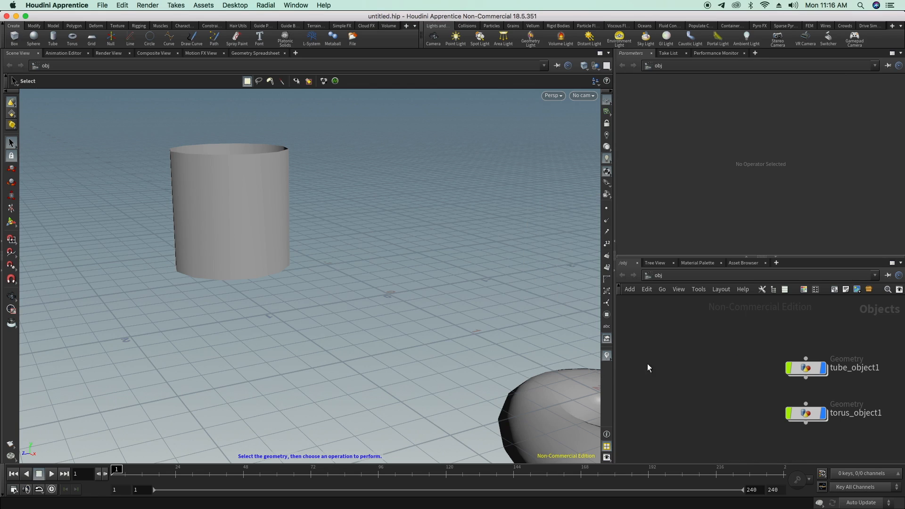
{"action": "left_click_drag", "start_coordinate": [715, 347], "coordinate": [898, 453]}
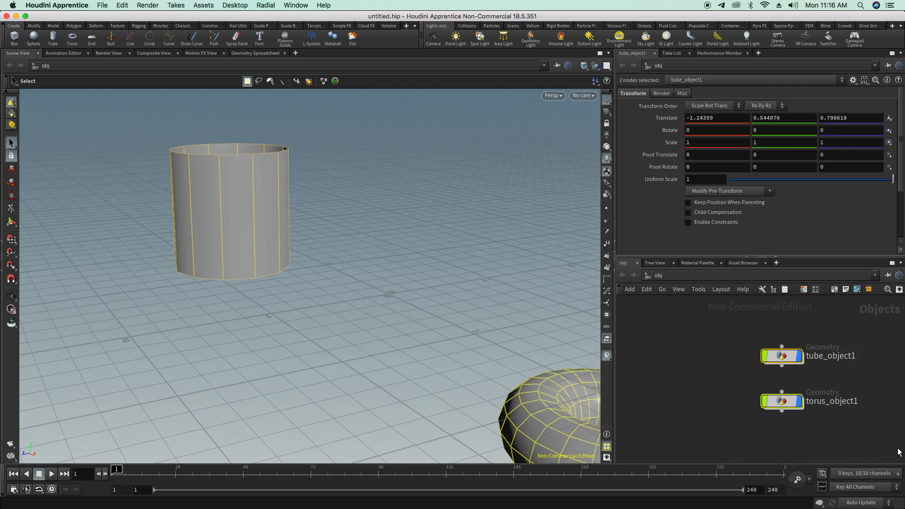
{"action": "key", "text": "Delete"}
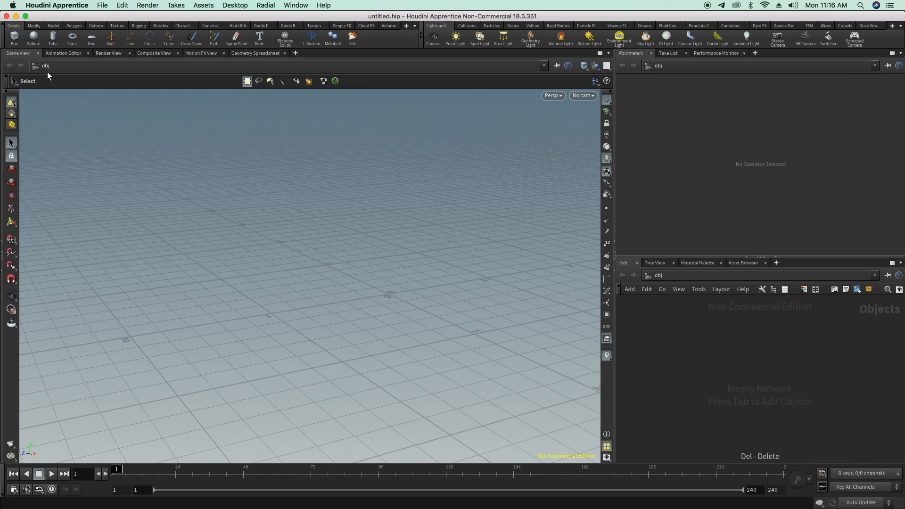
Create a box at the scene origin from the shelf and delete it again
{"action": "left_click", "coordinate": [15, 39]}
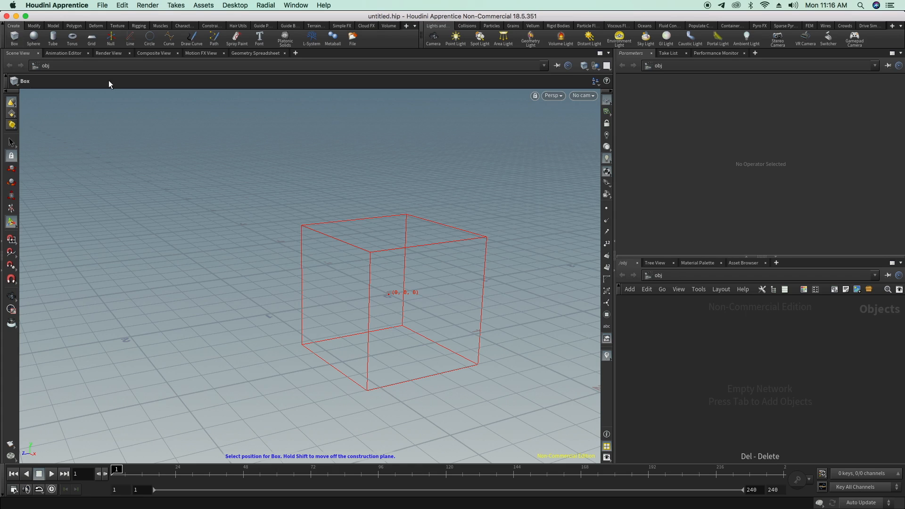
{"action": "key", "text": "Return"}
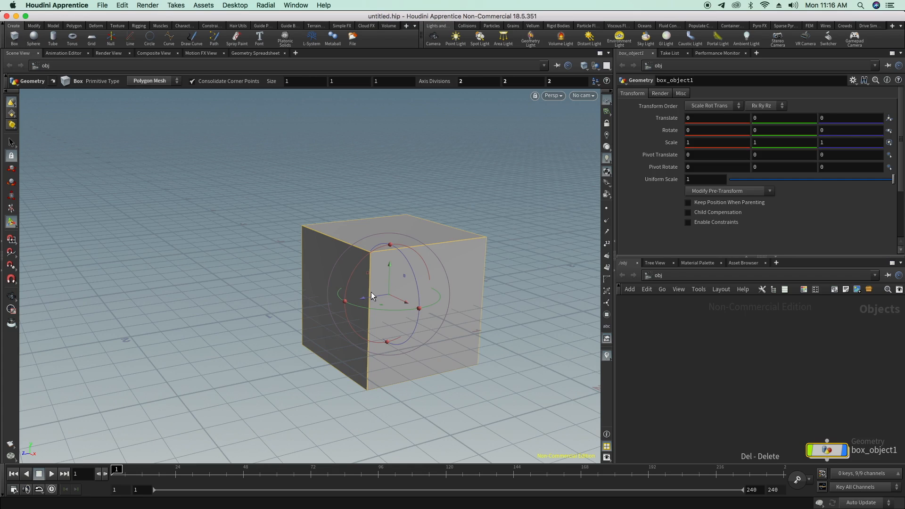
{"action": "key", "text": "Delete"}
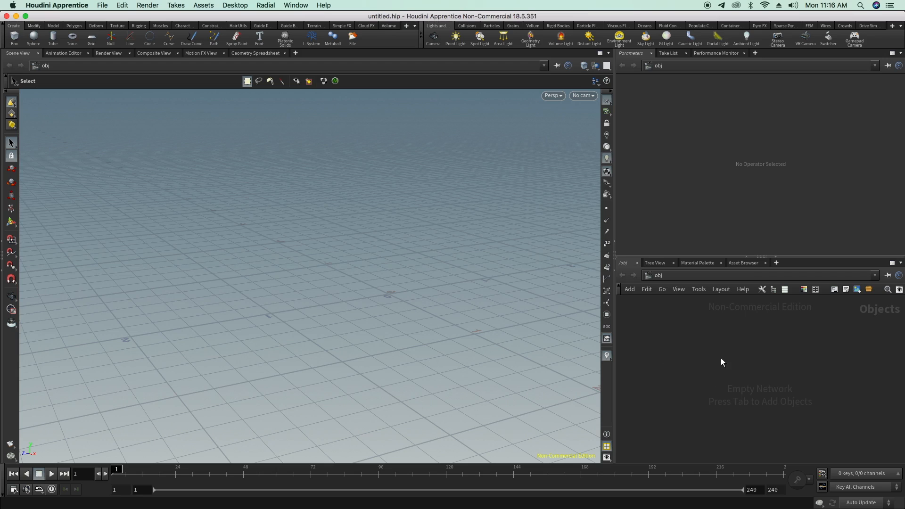
Search the network's node list for box and place a box node in the empty network
{"action": "key", "text": "Tab"}
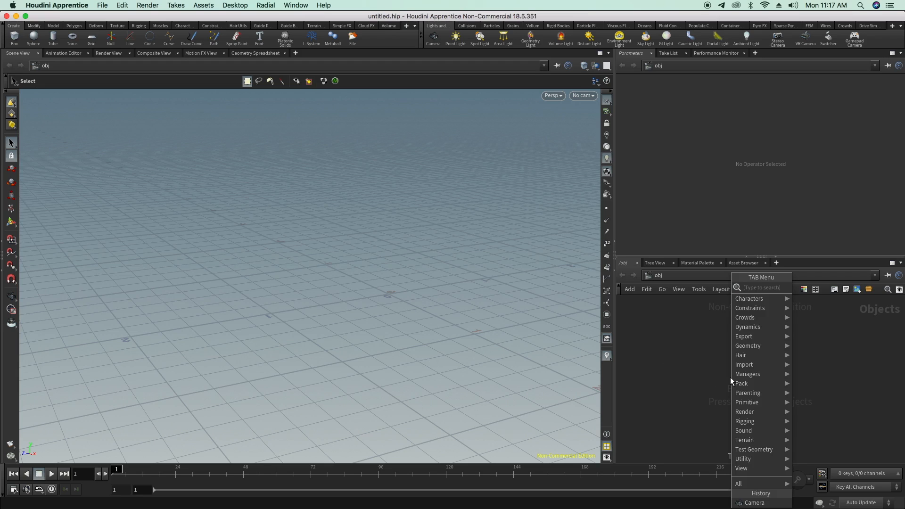
{"action": "type", "text": "box"}
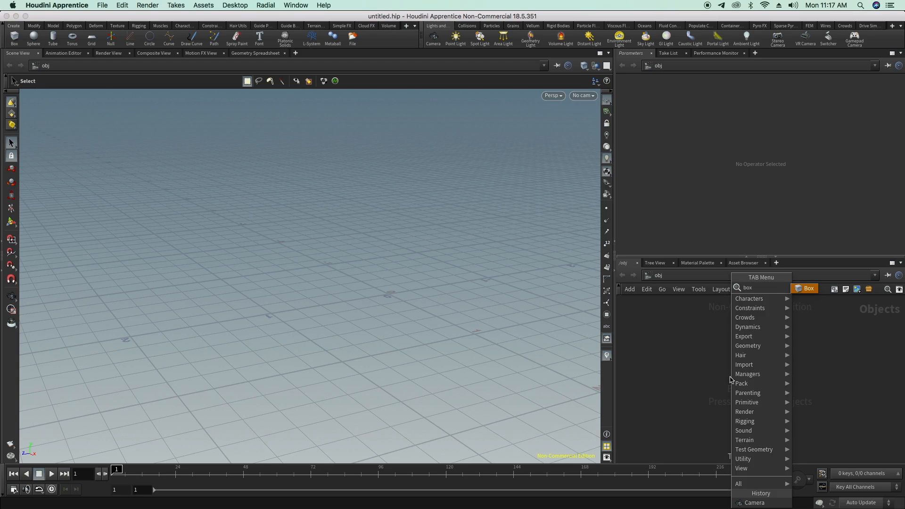
{"action": "left_click", "coordinate": [807, 290]}
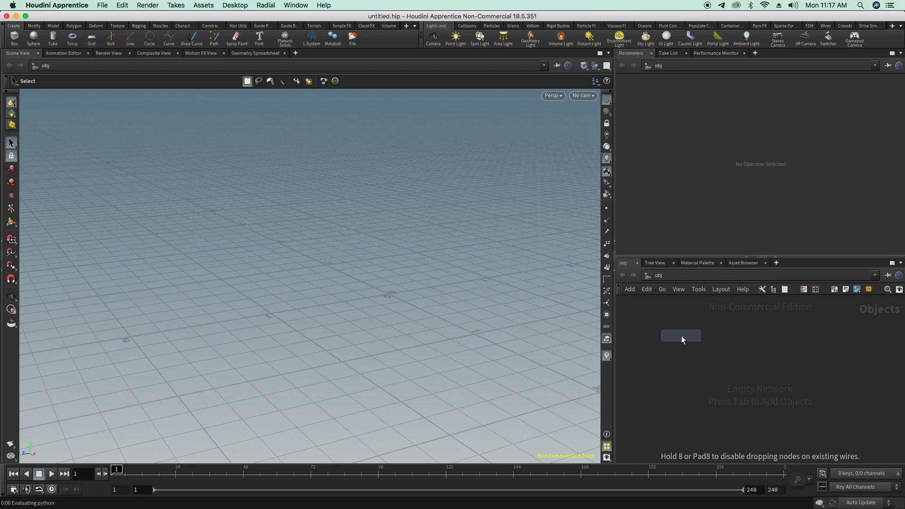
{"action": "left_click", "coordinate": [681, 335]}
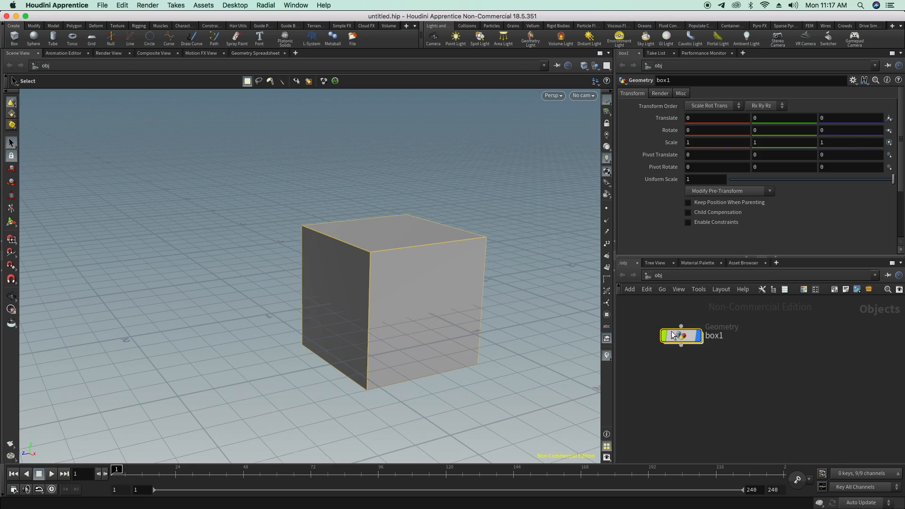
Add a sphere node to the network, placed below and to the side of the box node
{"action": "left_click", "coordinate": [737, 381]}
{"action": "key", "text": "Tab"}
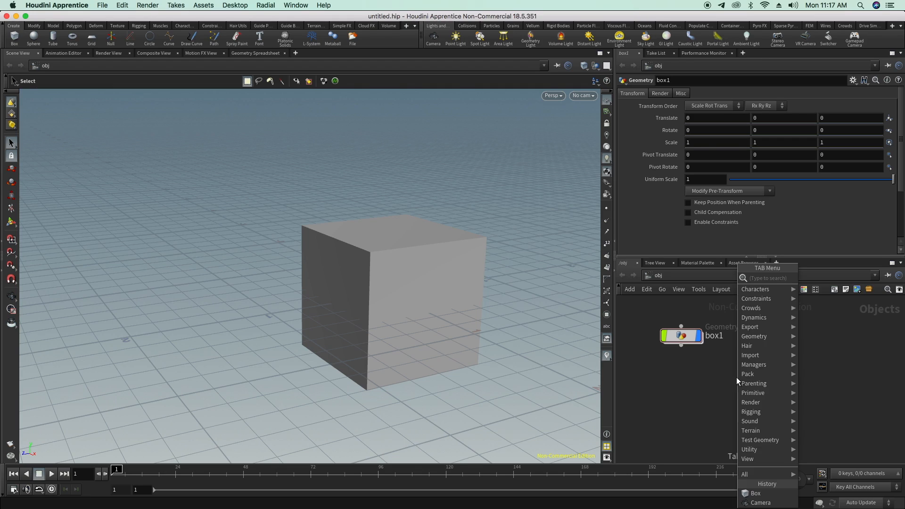
{"action": "type", "text": "sphere"}
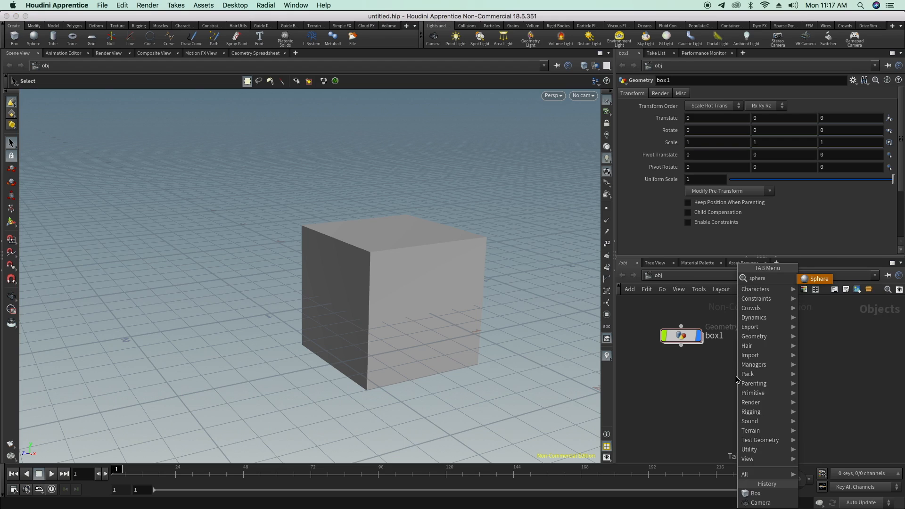
{"action": "key", "text": "Return"}
{"action": "left_click", "coordinate": [736, 377]}
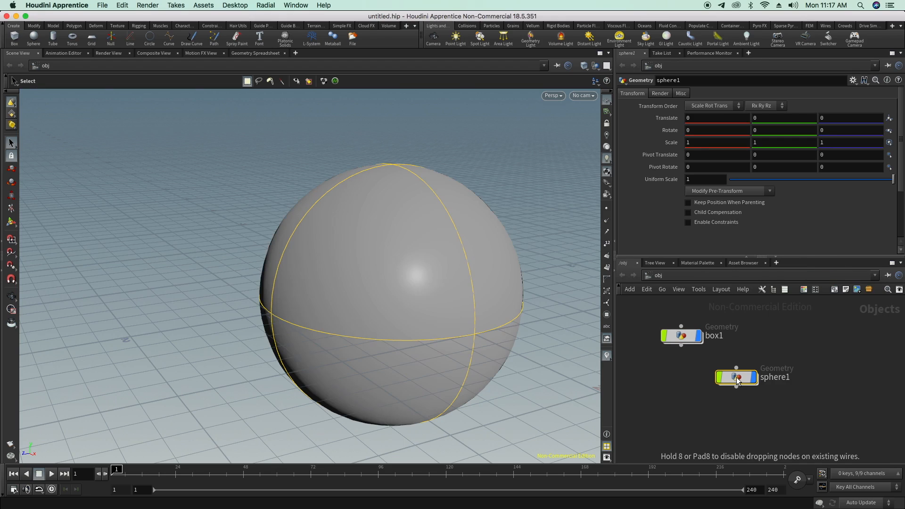
Move the sphere away from the box along the Z axis to about 1.69, then clear the selection
{"action": "left_click", "coordinate": [11, 142]}
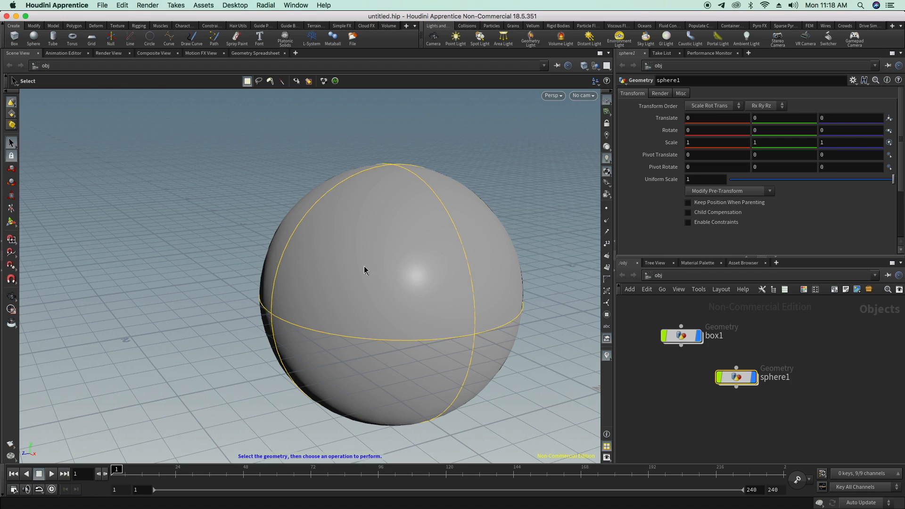
{"action": "left_click", "coordinate": [11, 168]}
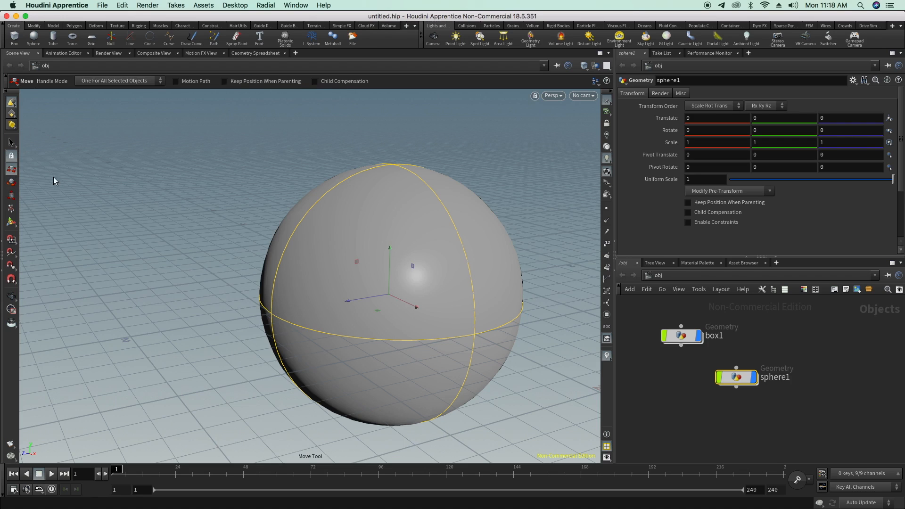
{"action": "left_click_drag", "start_coordinate": [350, 299], "coordinate": [155, 279]}
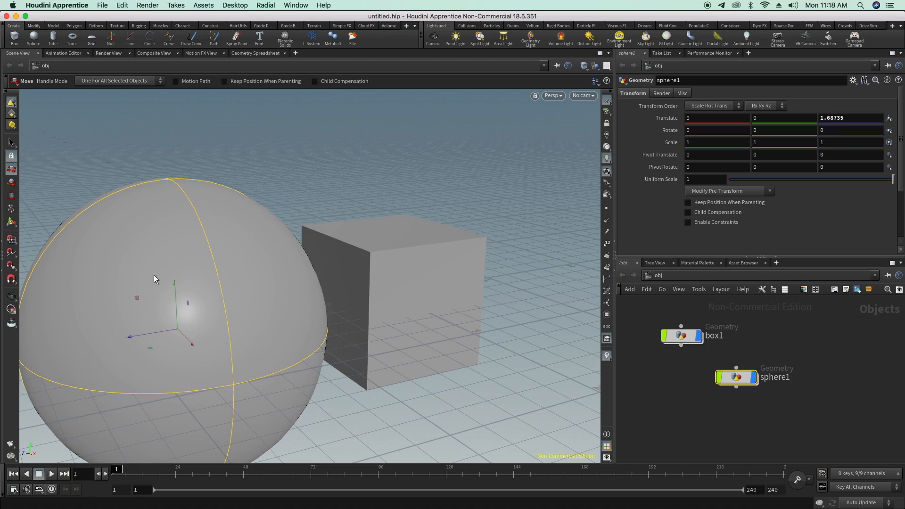
{"action": "left_click", "coordinate": [835, 371]}
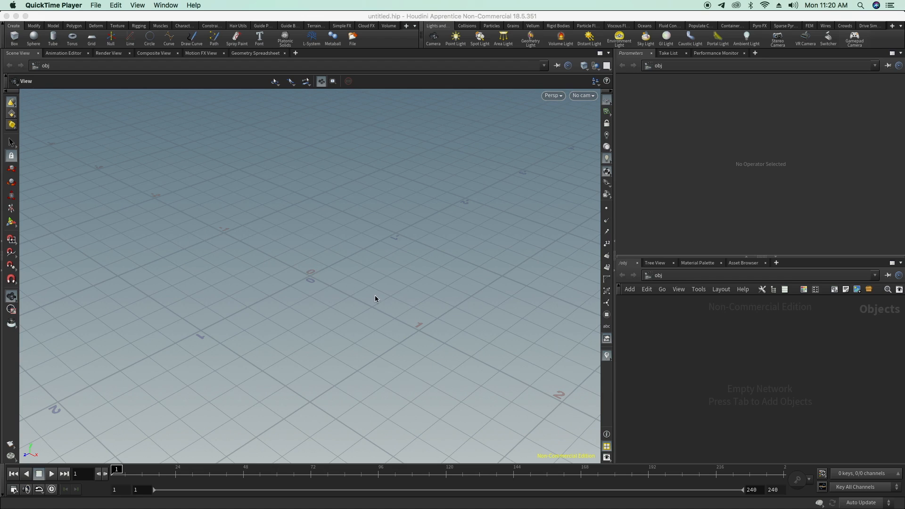
Add a box node near the middle of the empty object network
{"action": "left_click", "coordinate": [661, 354]}
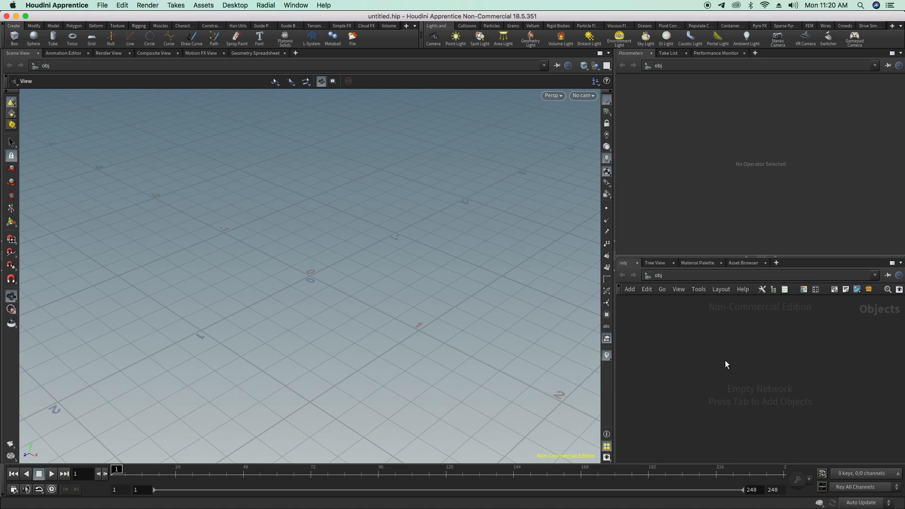
{"action": "key", "text": "Tab"}
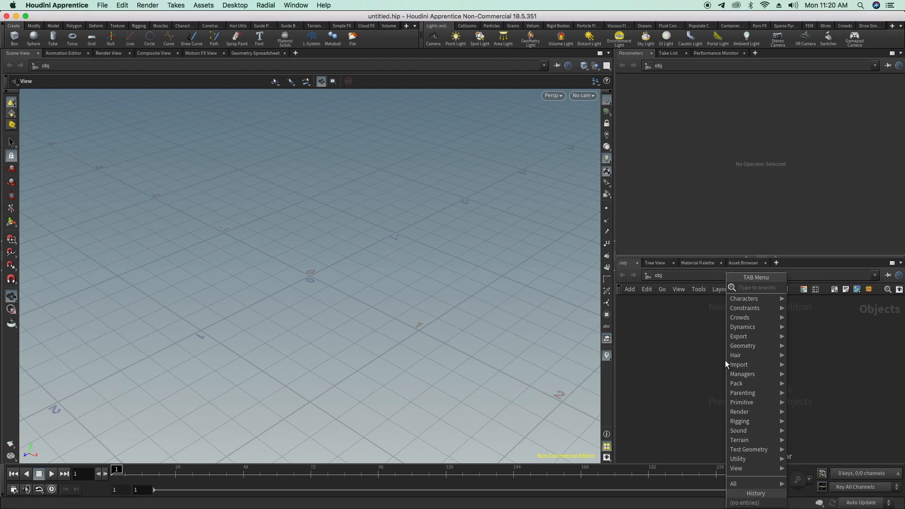
{"action": "type", "text": "box"}
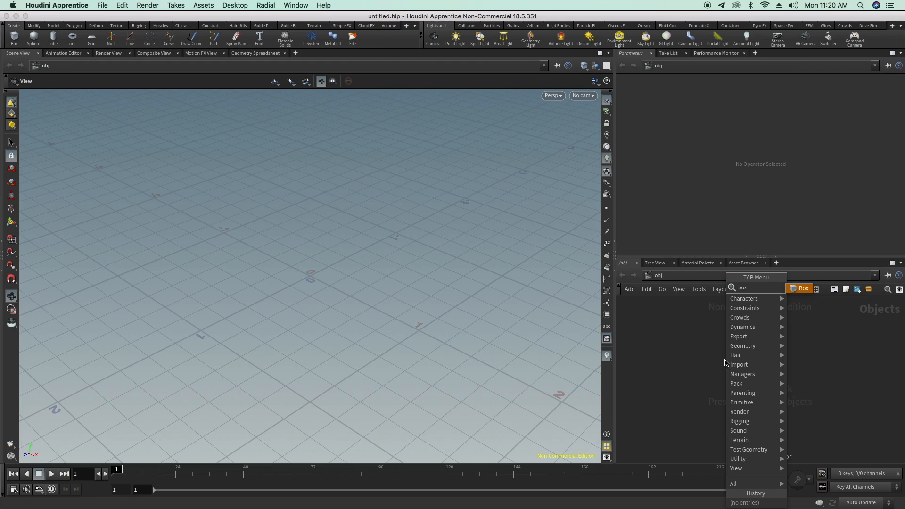
{"action": "key", "text": "Return"}
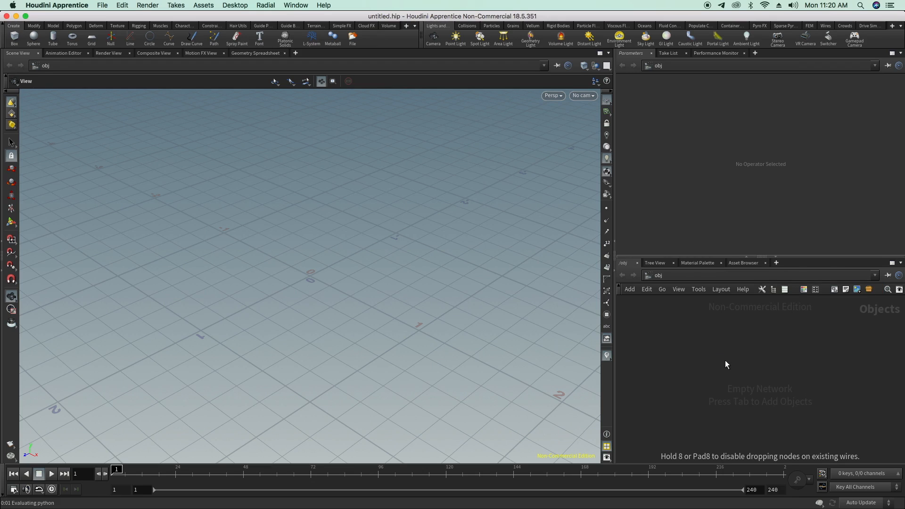
{"action": "left_click", "coordinate": [725, 360]}
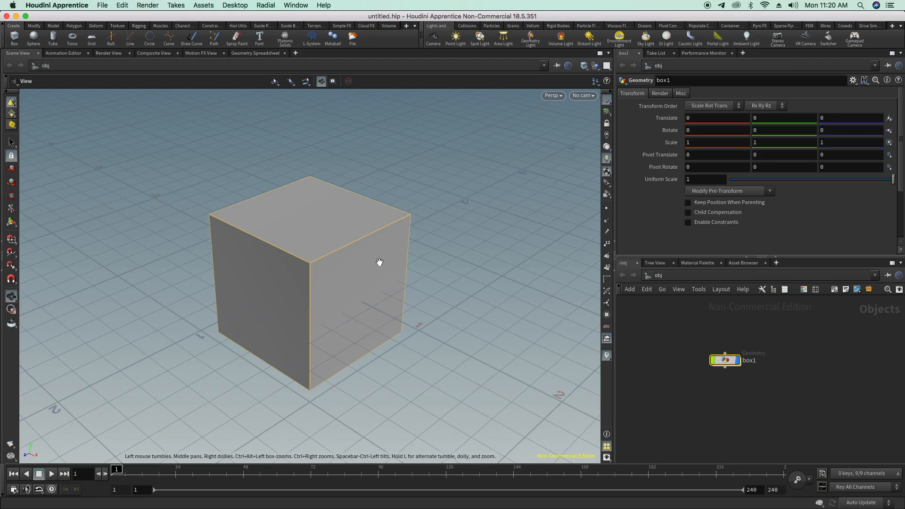
Scale the box freehand with the Scale tool's axis and plane handles to about 0.81, 1.61 and 0.76 in X, Y and Z
{"action": "left_click", "coordinate": [12, 195]}
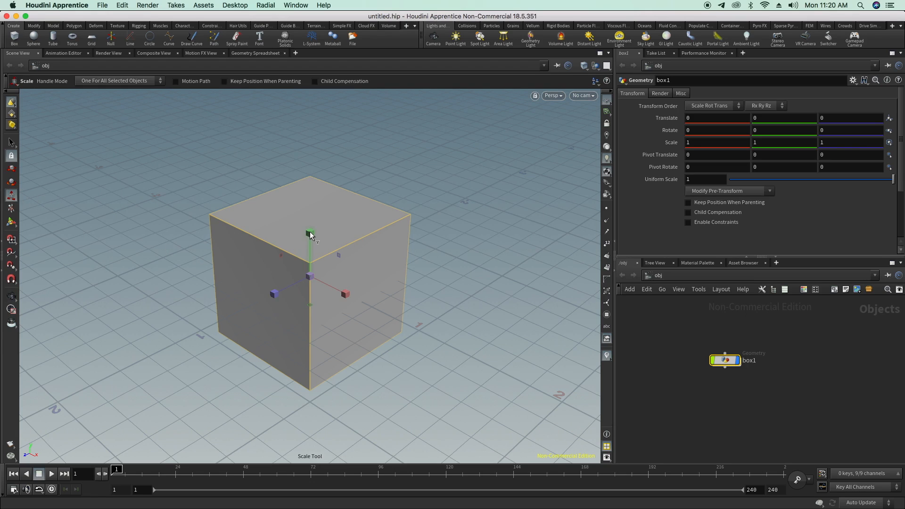
{"action": "mouse_move", "coordinate": [310, 234]}
{"action": "left_mouse_down"}
{"action": "mouse_move", "coordinate": [309, 177]}
{"action": "mouse_move", "coordinate": [310, 218]}
{"action": "left_mouse_up"}
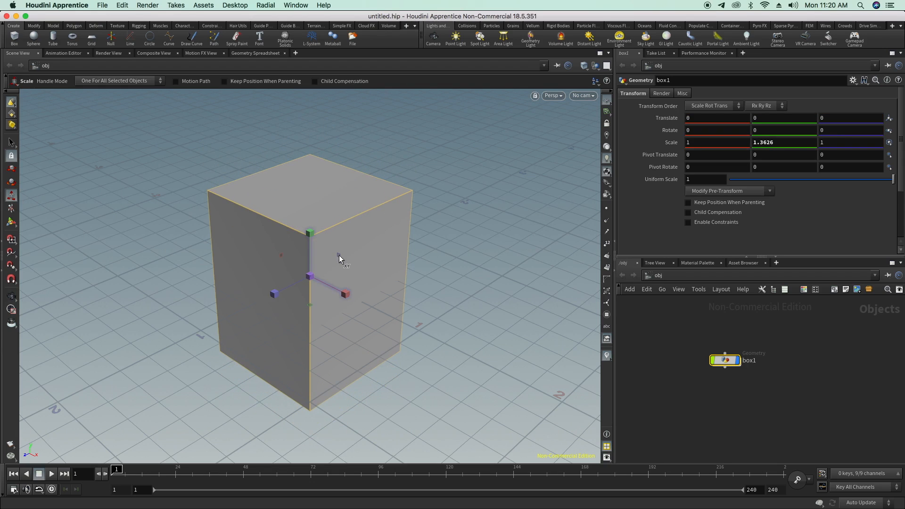
{"action": "mouse_move", "coordinate": [338, 253]}
{"action": "left_mouse_down"}
{"action": "mouse_move", "coordinate": [374, 259]}
{"action": "mouse_move", "coordinate": [340, 258]}
{"action": "left_mouse_up"}
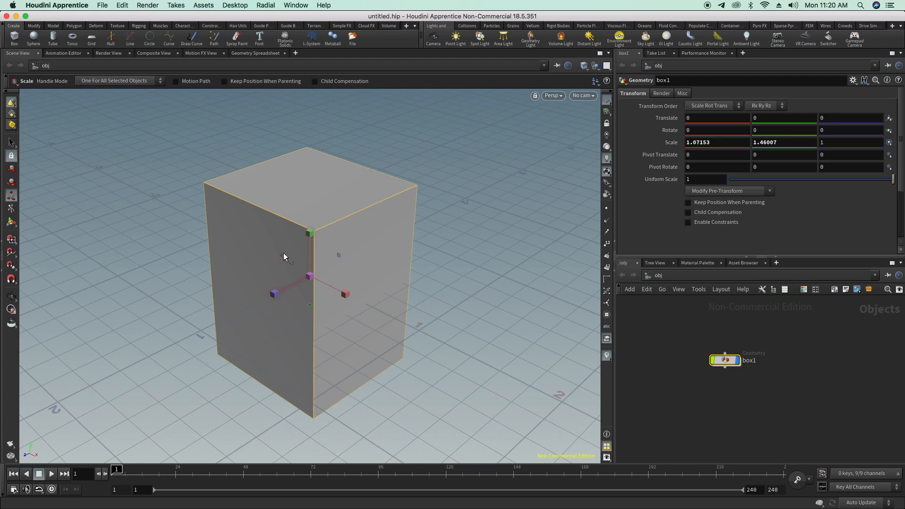
{"action": "mouse_move", "coordinate": [283, 254]}
{"action": "left_mouse_down"}
{"action": "mouse_move", "coordinate": [208, 262]}
{"action": "mouse_move", "coordinate": [238, 265]}
{"action": "mouse_move", "coordinate": [287, 247]}
{"action": "left_mouse_up"}
{"action": "mouse_move", "coordinate": [307, 304]}
{"action": "left_mouse_down"}
{"action": "mouse_move", "coordinate": [347, 344]}
{"action": "mouse_move", "coordinate": [311, 300]}
{"action": "mouse_move", "coordinate": [317, 276]}
{"action": "mouse_move", "coordinate": [360, 306]}
{"action": "mouse_move", "coordinate": [448, 343]}
{"action": "mouse_move", "coordinate": [337, 317]}
{"action": "mouse_move", "coordinate": [431, 356]}
{"action": "mouse_move", "coordinate": [342, 324]}
{"action": "mouse_move", "coordinate": [318, 300]}
{"action": "left_mouse_up"}
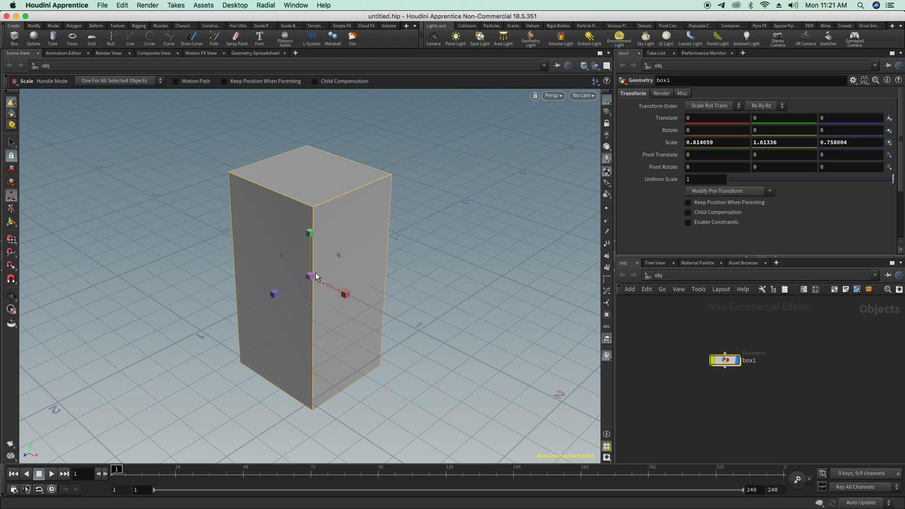
Set the box's scale to exactly 2 in X, Y and Z
{"action": "double_click", "coordinate": [718, 142]}
{"action": "type", "text": "2"}
{"action": "key", "text": "Return"}
{"action": "left_click", "coordinate": [777, 143]}
{"action": "double_click", "coordinate": [777, 143]}
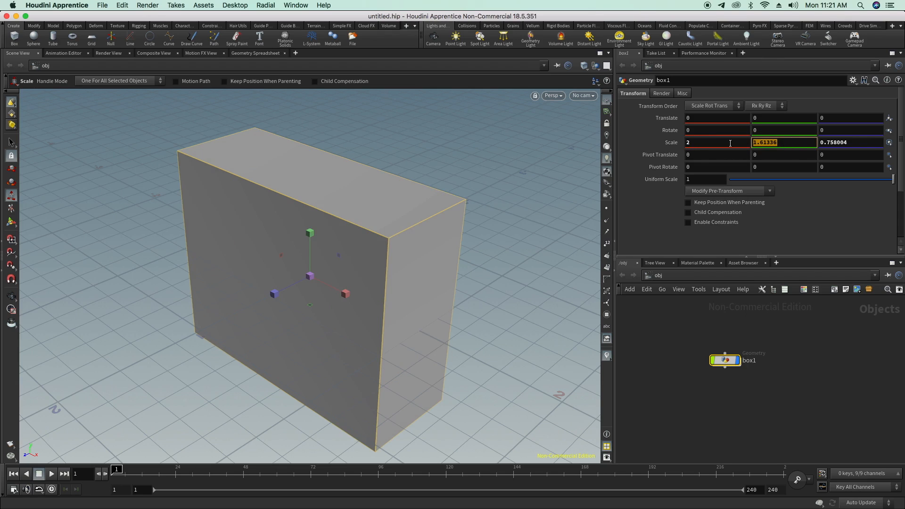
{"action": "type", "text": "2"}
{"action": "left_click_drag", "start_coordinate": [854, 143], "coordinate": [764, 138]}
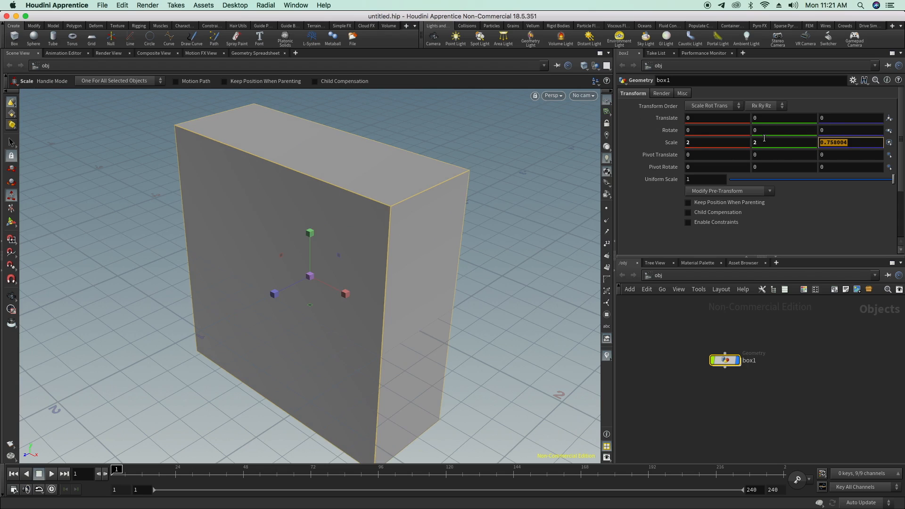
{"action": "type", "text": "2"}
{"action": "key", "text": "Return"}
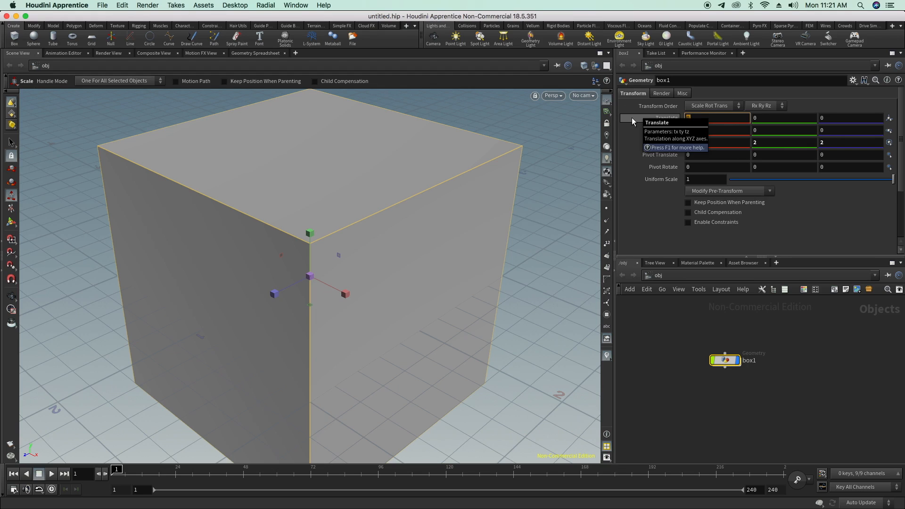
Set the box's X translation to 5
{"action": "key", "text": "Return"}
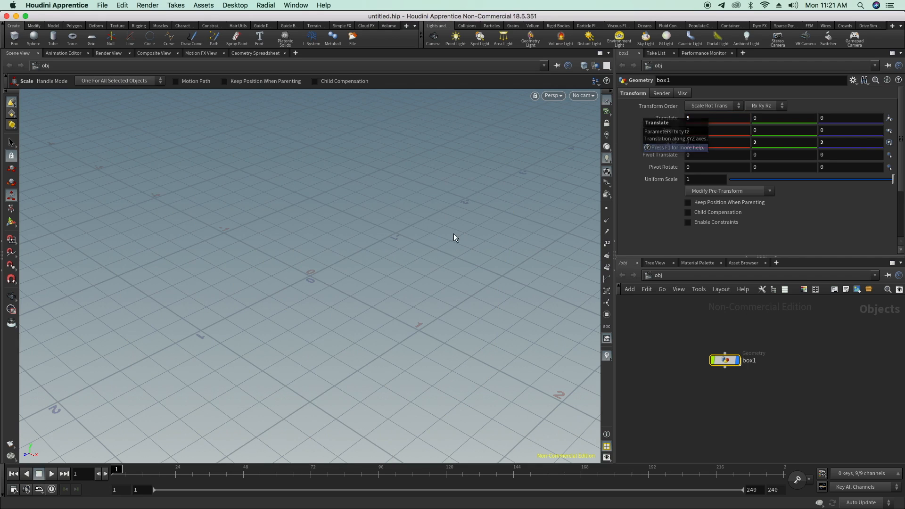
{"action": "key", "text": "f"}
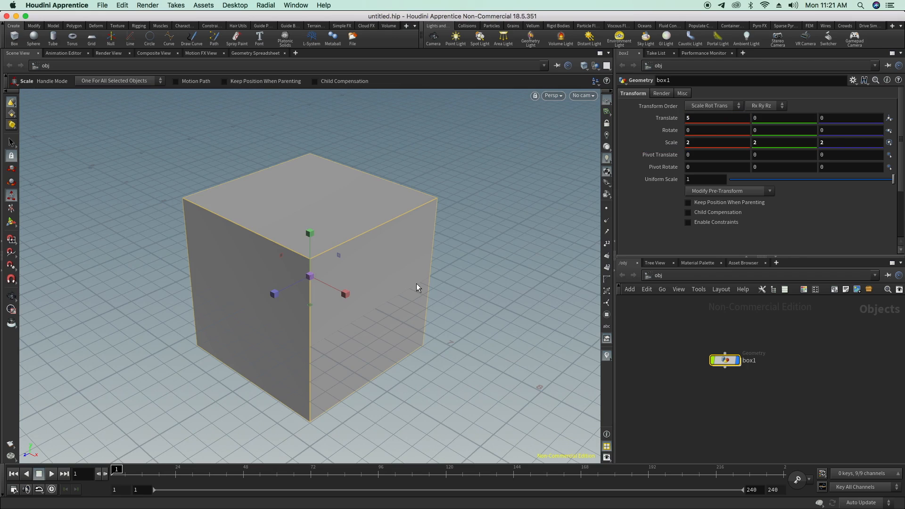
{"action": "key", "text": "Escape"}
{"action": "scroll", "coordinate": [416, 284], "scroll_direction": "up", "scroll_amount": 3}
{"action": "scroll", "coordinate": [416, 283], "scroll_direction": "down", "scroll_amount": 8}
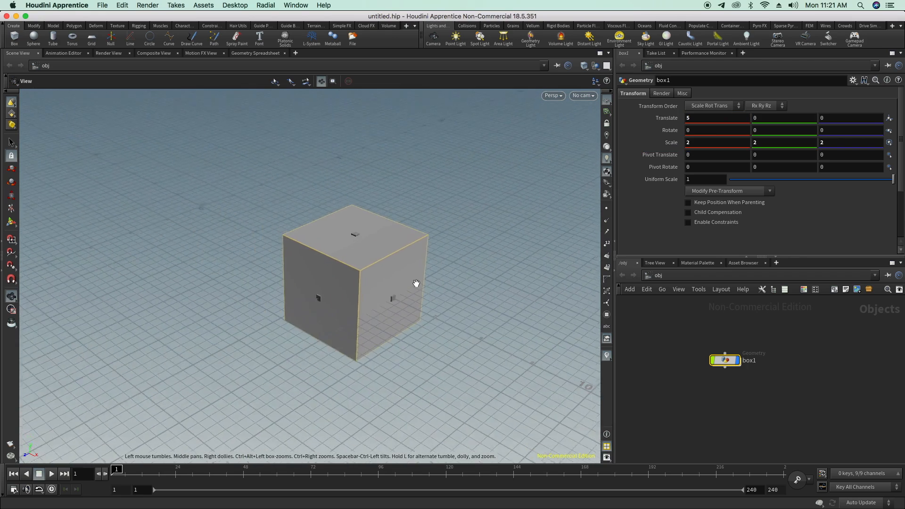
{"action": "scroll", "coordinate": [417, 284], "scroll_direction": "down", "scroll_amount": 5}
{"action": "key", "text": "e"}
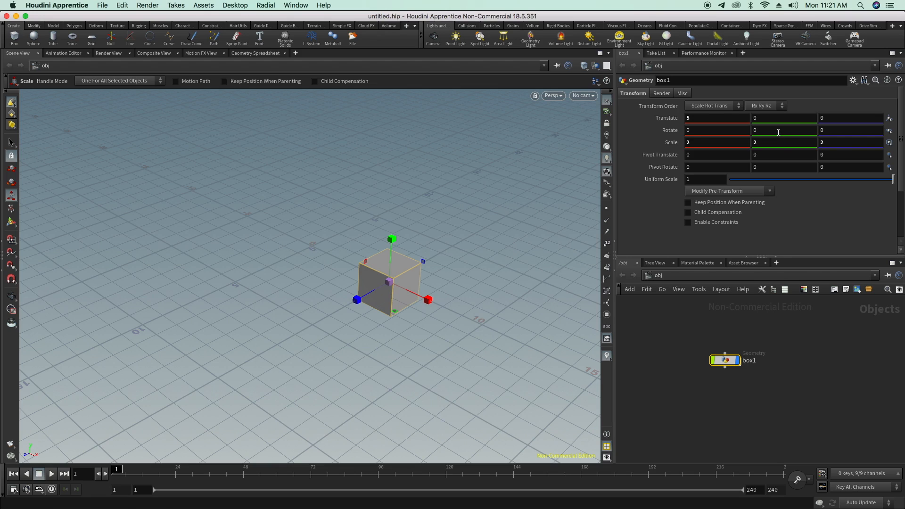
Set the box's Y and Z translation to 5
{"action": "left_click", "coordinate": [773, 118]}
{"action": "type", "text": "5"}
{"action": "key", "text": "Return"}
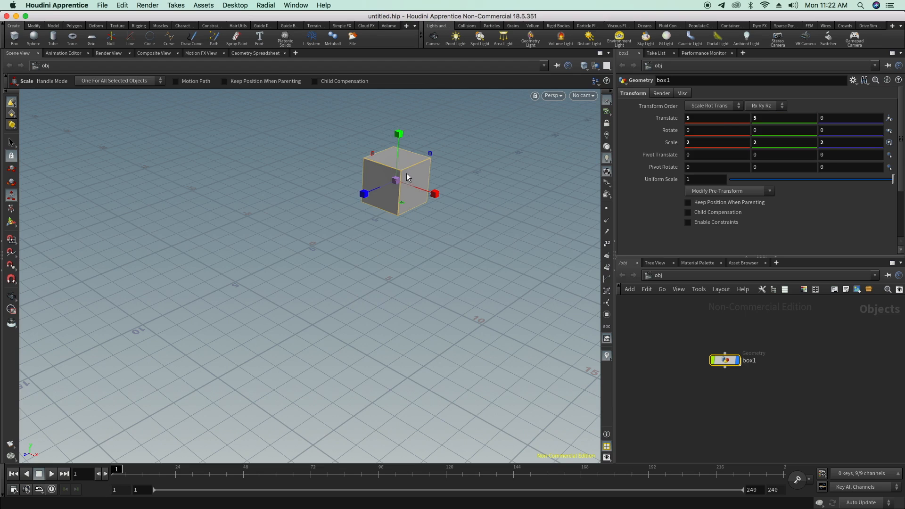
{"action": "left_click_drag", "start_coordinate": [852, 120], "coordinate": [807, 114]}
{"action": "type", "text": "5"}
{"action": "key", "text": "Return"}
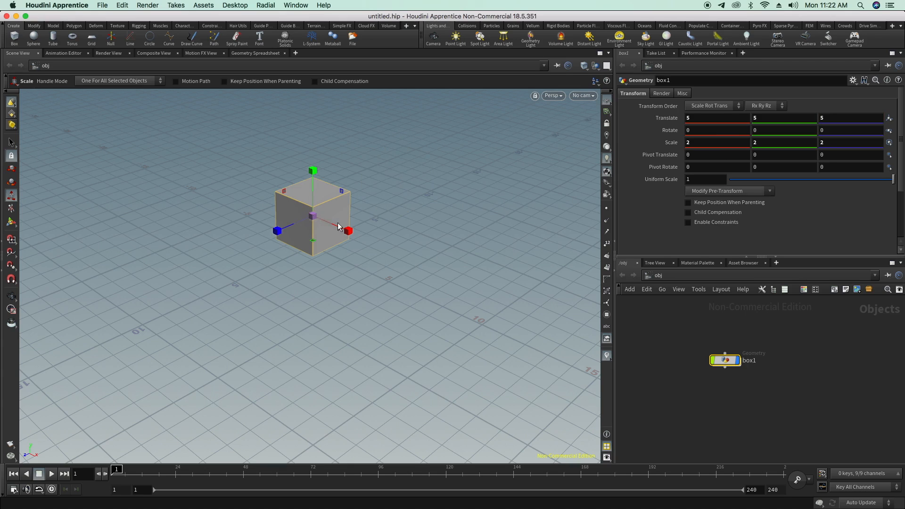
Rotate the box freehand with the Rotate tool's handles to about 59.8, 35.5 and 107.3 degrees in X, Y and Z
{"action": "left_click", "coordinate": [11, 183]}
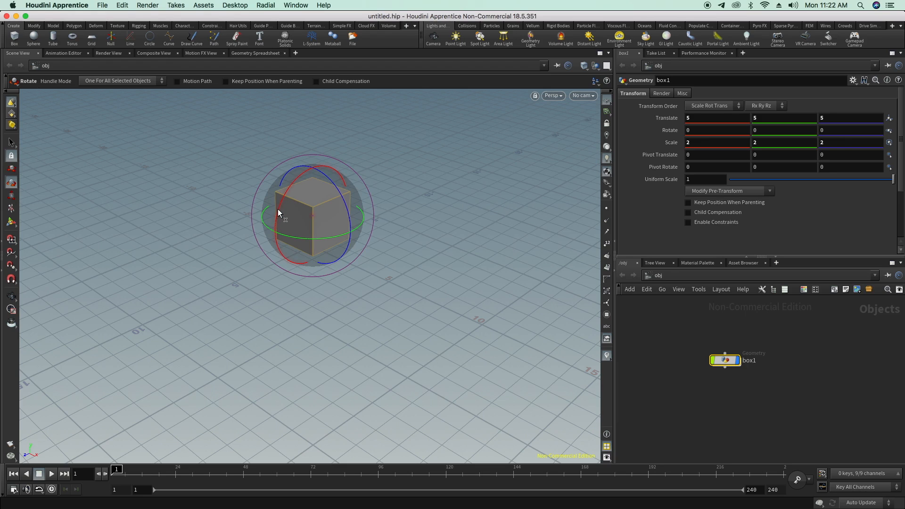
{"action": "left_click_drag", "start_coordinate": [277, 209], "coordinate": [306, 173]}
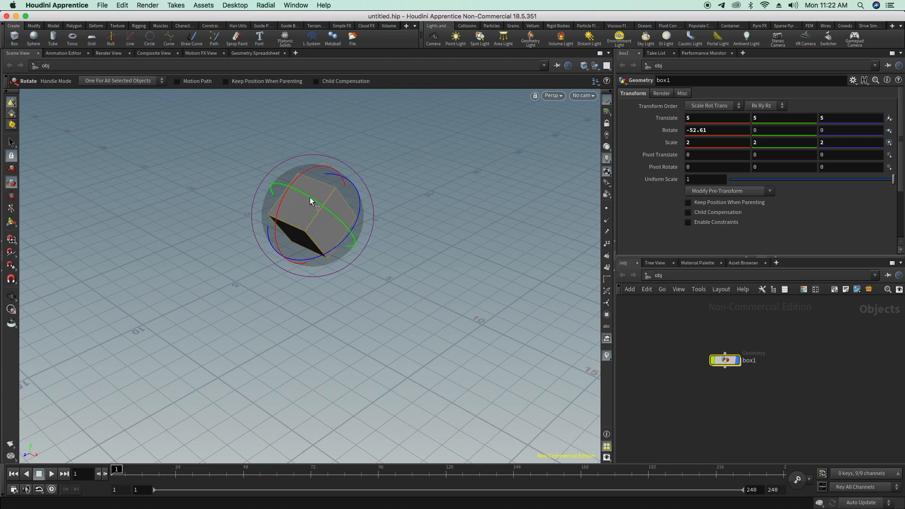
{"action": "left_click_drag", "start_coordinate": [309, 197], "coordinate": [343, 227]}
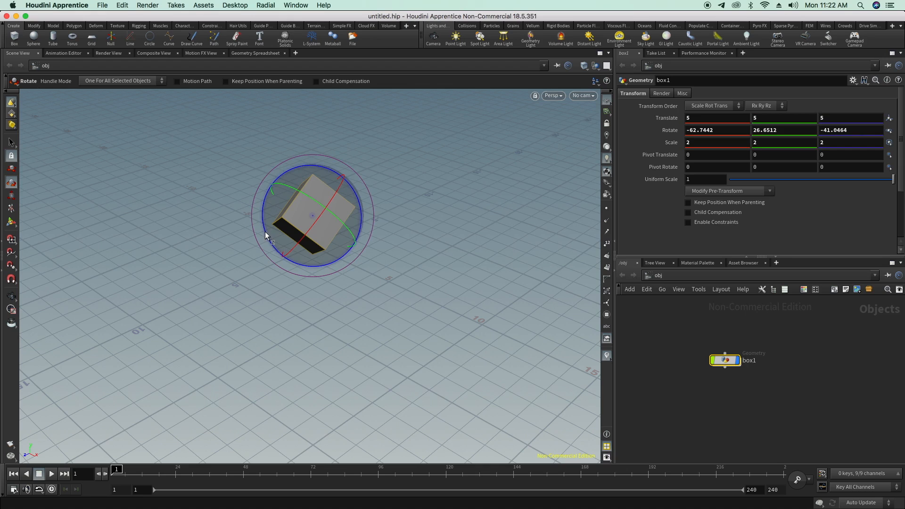
{"action": "left_click_drag", "start_coordinate": [265, 231], "coordinate": [345, 253]}
Set the box's rotation to exactly 90 degrees in X, Y and Z
{"action": "left_click_drag", "start_coordinate": [718, 130], "coordinate": [669, 130]}
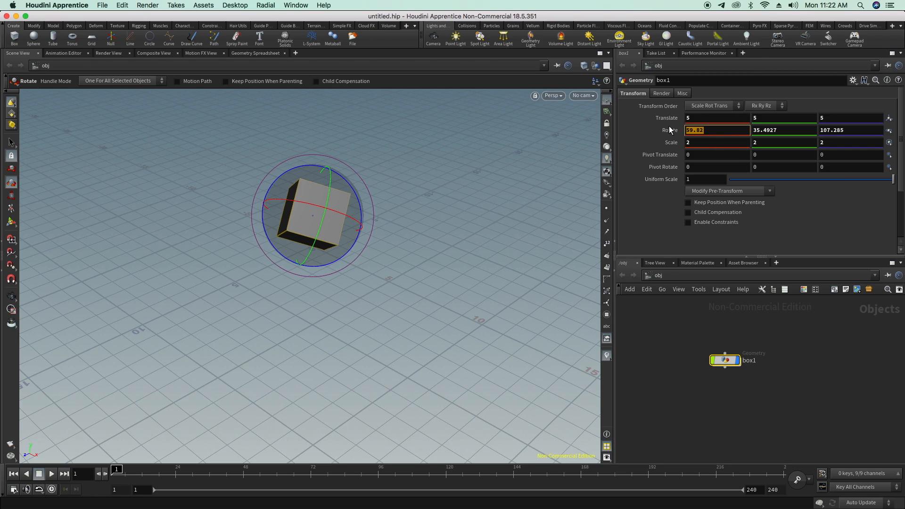
{"action": "type", "text": "90"}
{"action": "key", "text": "Return"}
{"action": "left_click_drag", "start_coordinate": [787, 132], "coordinate": [727, 118]}
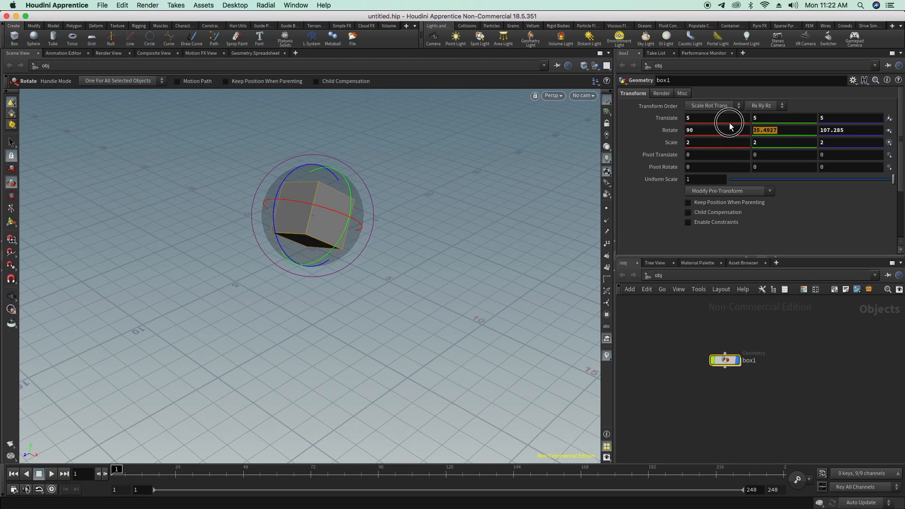
{"action": "type", "text": "90"}
{"action": "key", "text": "Return"}
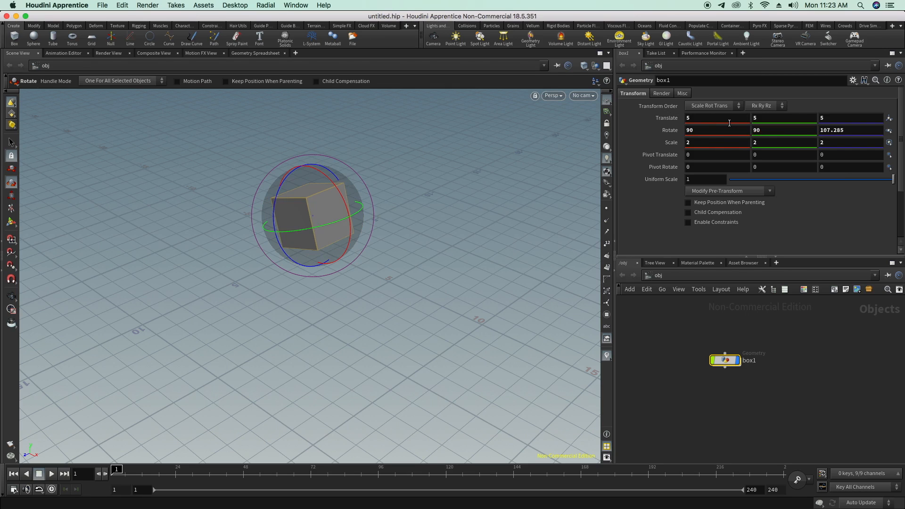
{"action": "left_click_drag", "start_coordinate": [853, 128], "coordinate": [813, 126]}
{"action": "type", "text": "90"}
{"action": "key", "text": "Return"}
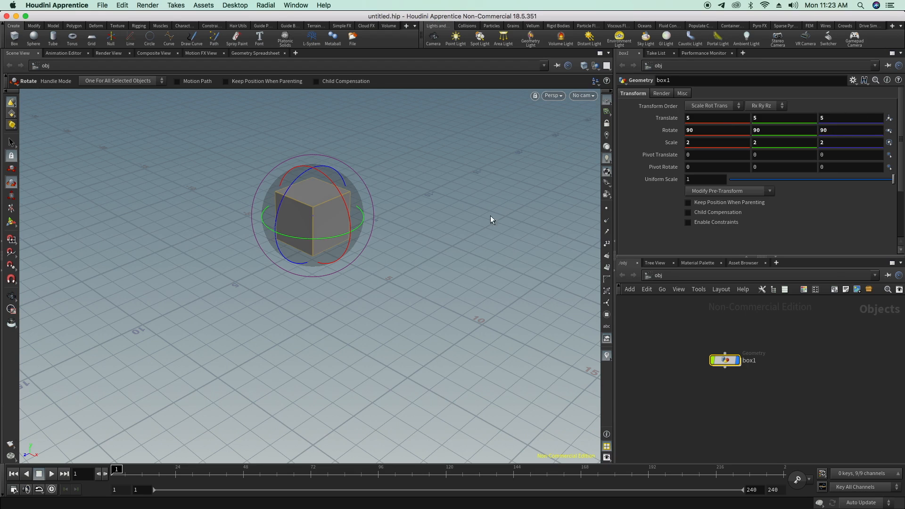
Switch to the Select tool and open the geometry network inside the box object
{"action": "key", "text": "s"}
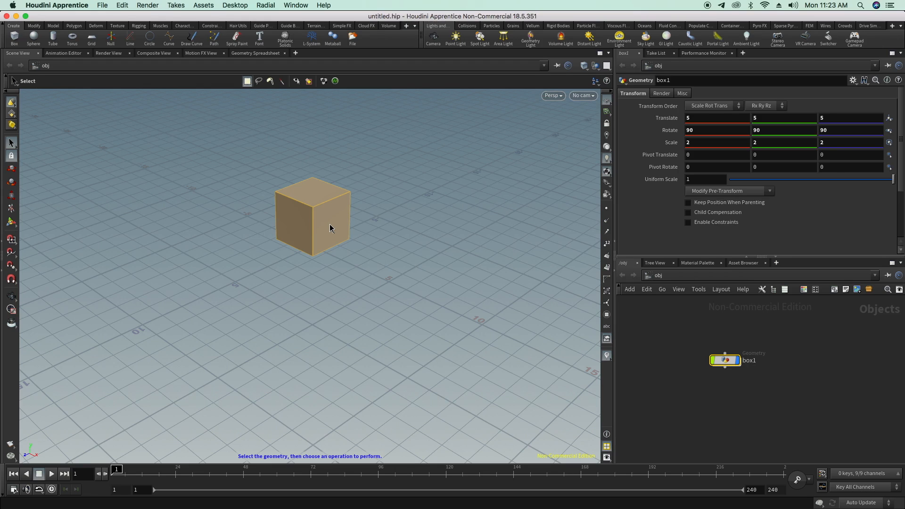
{"action": "double_click", "coordinate": [726, 361]}
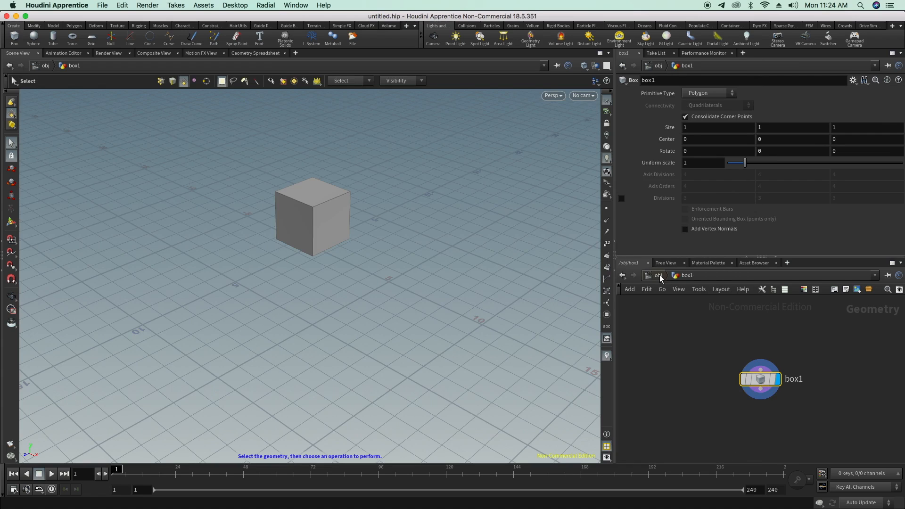
{"action": "left_click", "coordinate": [659, 275]}
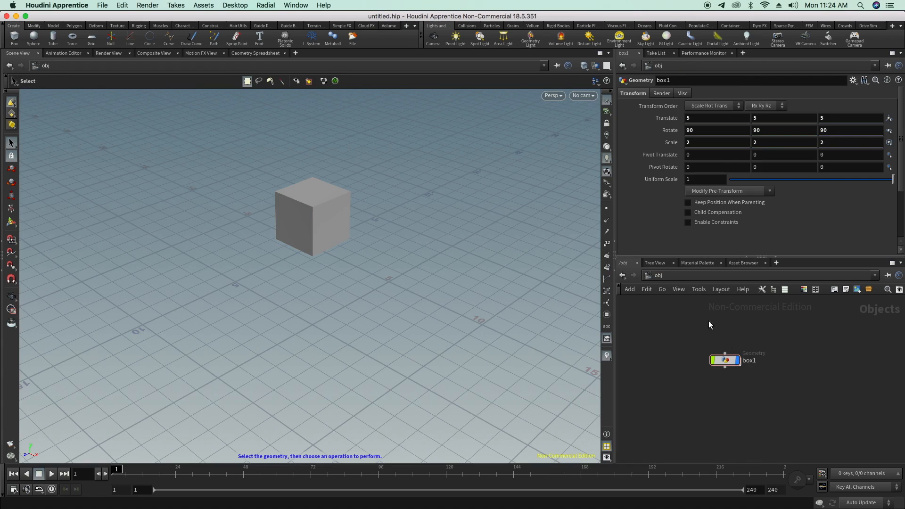
{"action": "double_click", "coordinate": [728, 361]}
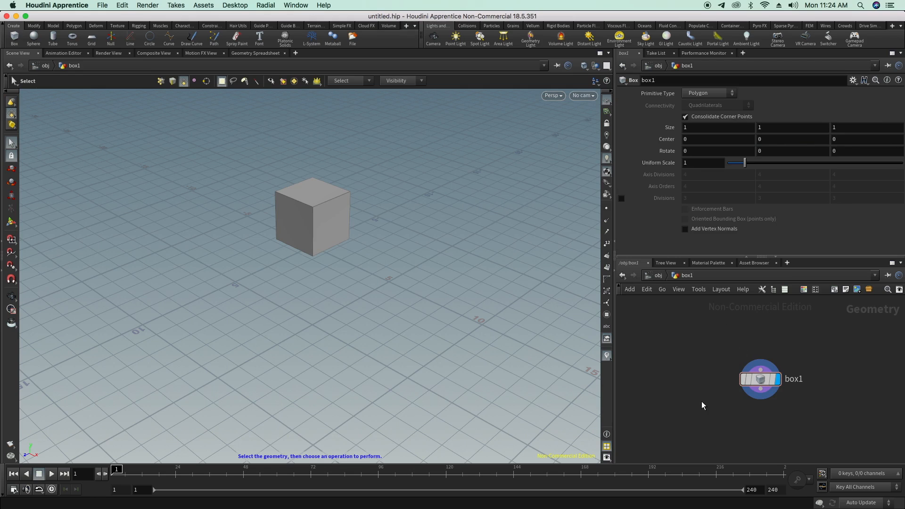
Add an Edit node directly below the box node in the geometry network
{"action": "key", "text": "Tab"}
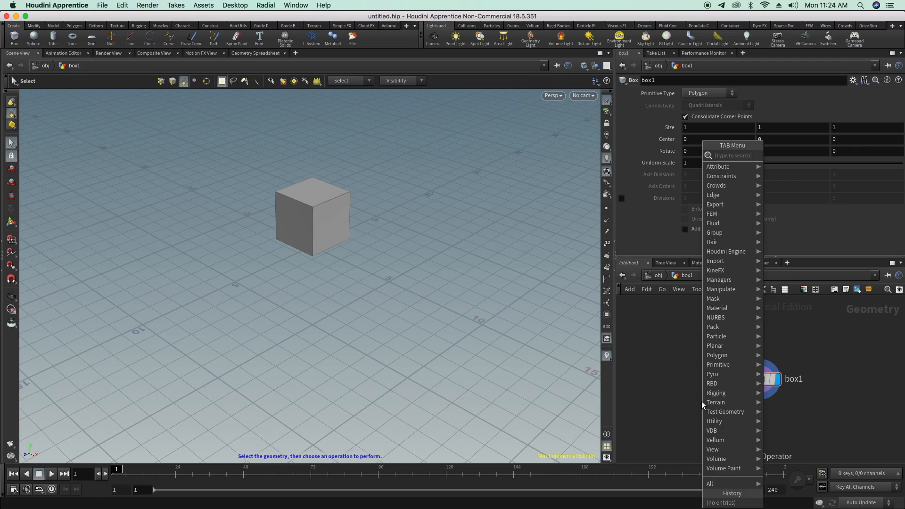
{"action": "type", "text": "ed"}
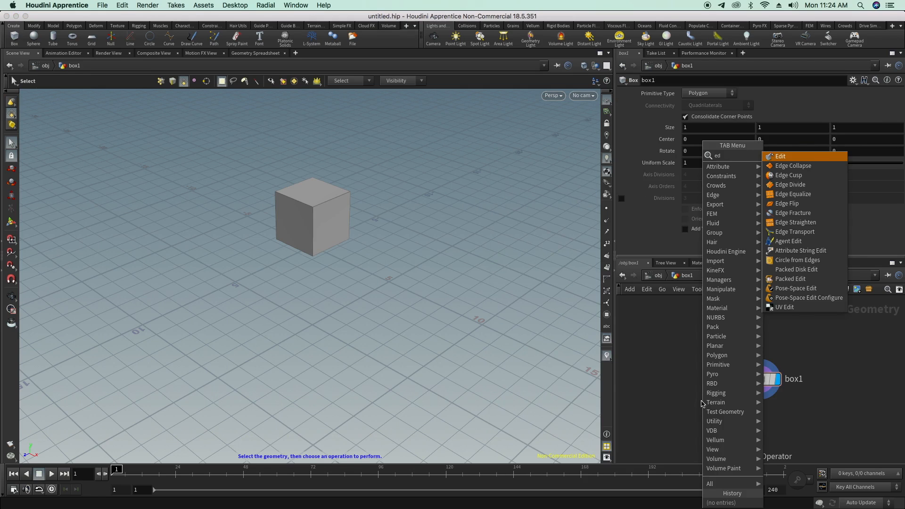
{"action": "type", "text": "i"}
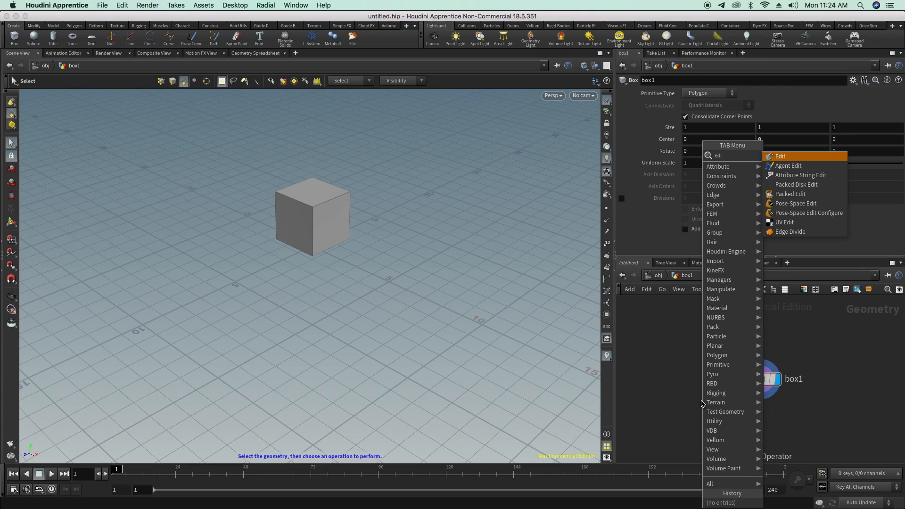
{"action": "left_click", "coordinate": [809, 157]}
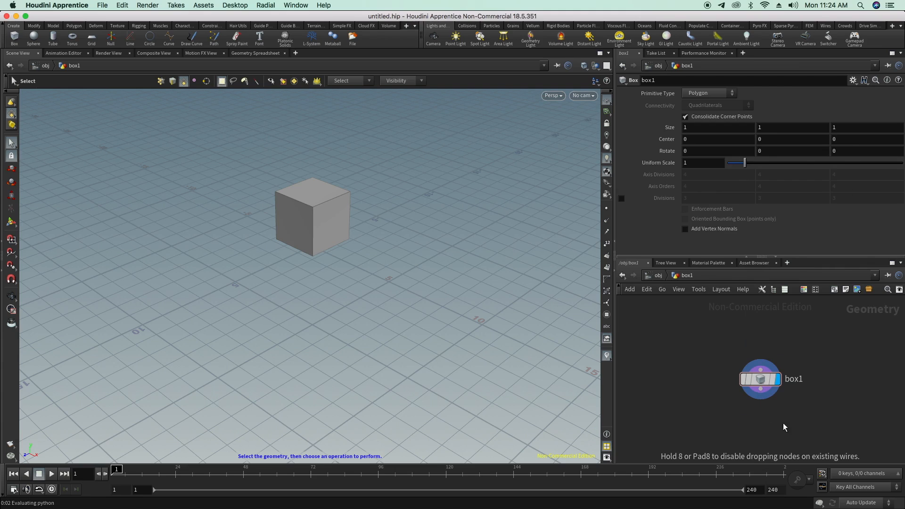
{"action": "left_click", "coordinate": [759, 420]}
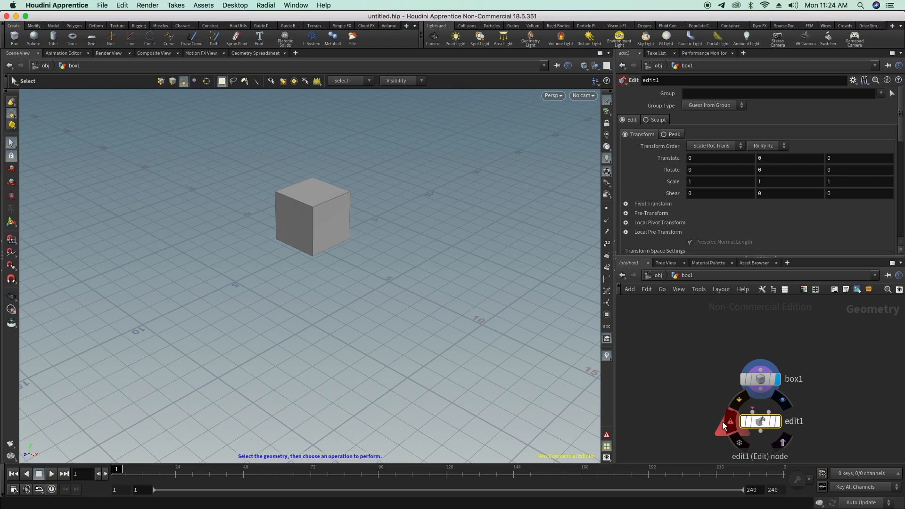
Connect the box node's output to the Edit node's first input and turn on the Edit node's display flag
{"action": "left_click", "coordinate": [761, 390]}
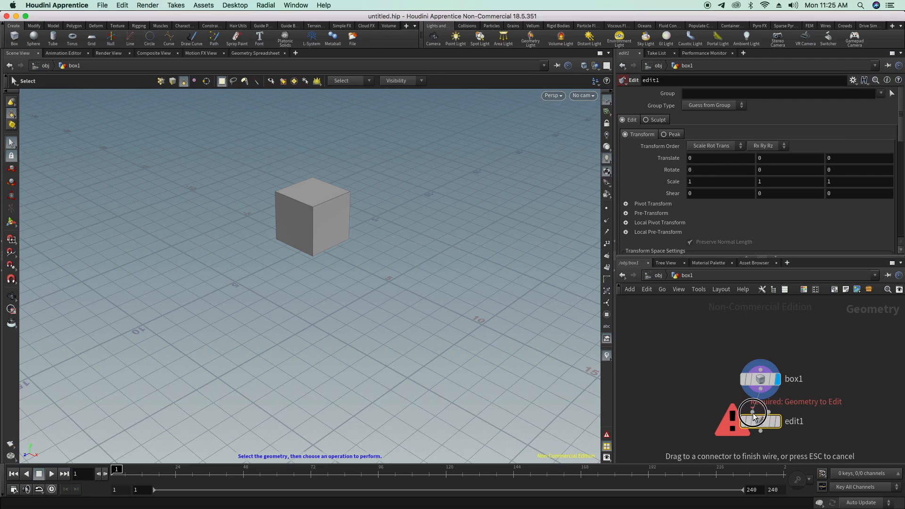
{"action": "left_click", "coordinate": [753, 414]}
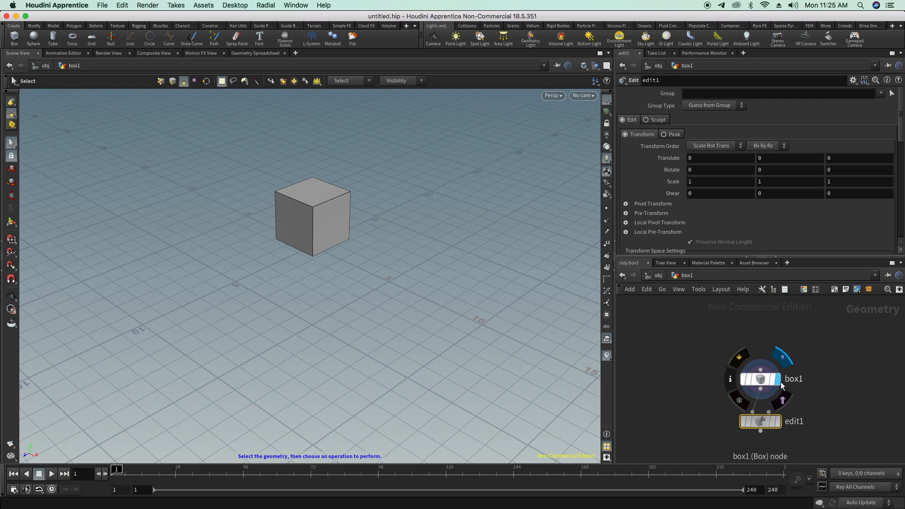
{"action": "left_click", "coordinate": [776, 420]}
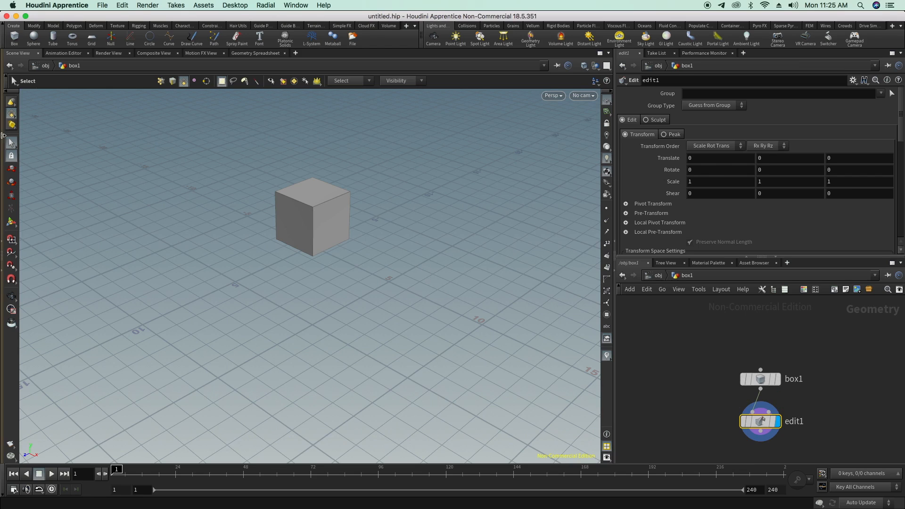
In edge selection mode, pick one top edge of the box and move it freehand about 0.82 in Y and 1.63 in Z
{"action": "left_click", "coordinate": [13, 114]}
{"action": "left_click", "coordinate": [33, 126]}
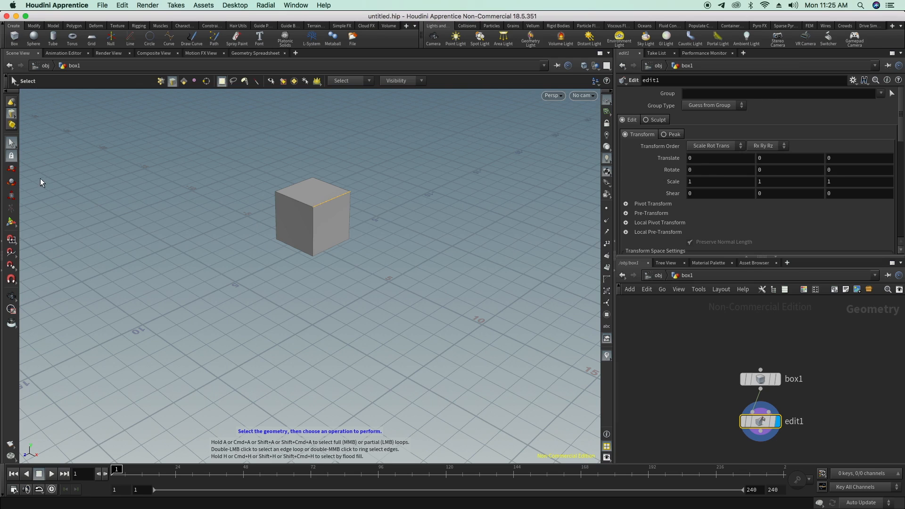
{"action": "left_click", "coordinate": [13, 174]}
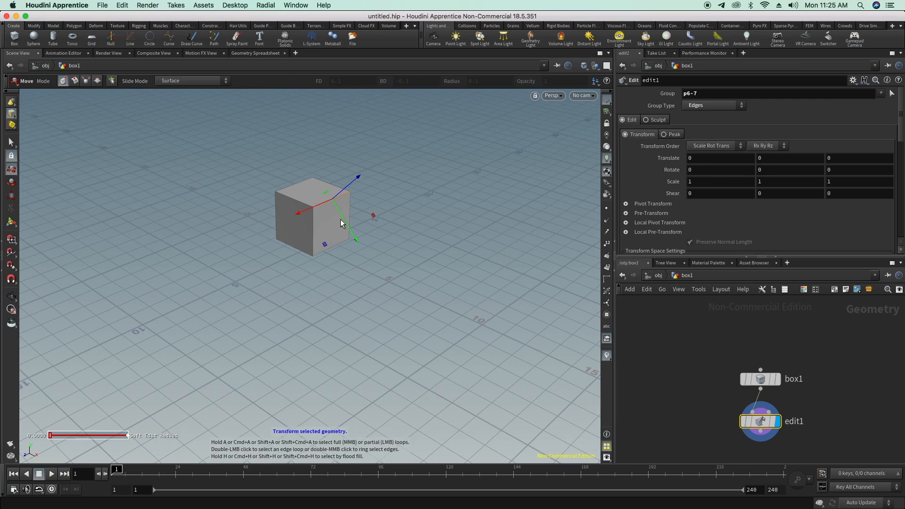
{"action": "left_click_drag", "start_coordinate": [356, 236], "coordinate": [404, 144]}
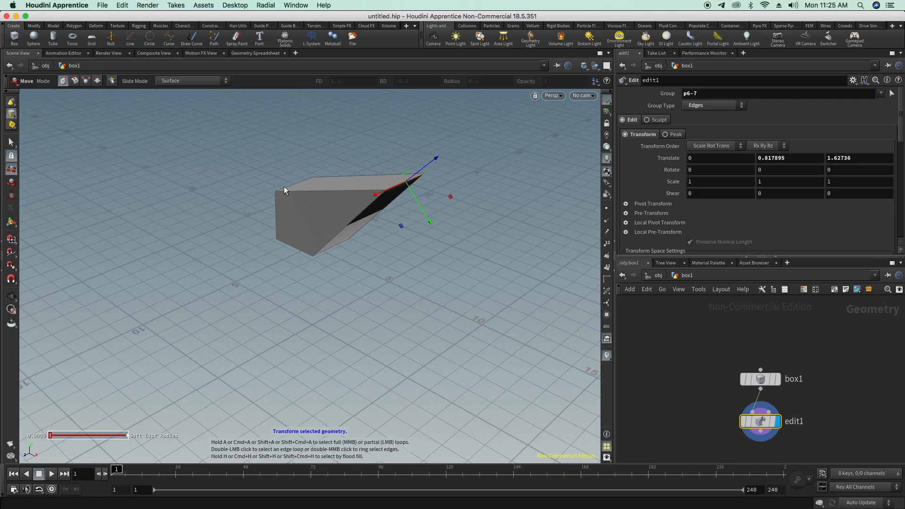
In point selection mode, pick the near corner point of the moved edge and move it about -0.08 in X and -0.17 in Z
{"action": "left_click", "coordinate": [13, 113]}
{"action": "left_click", "coordinate": [28, 117]}
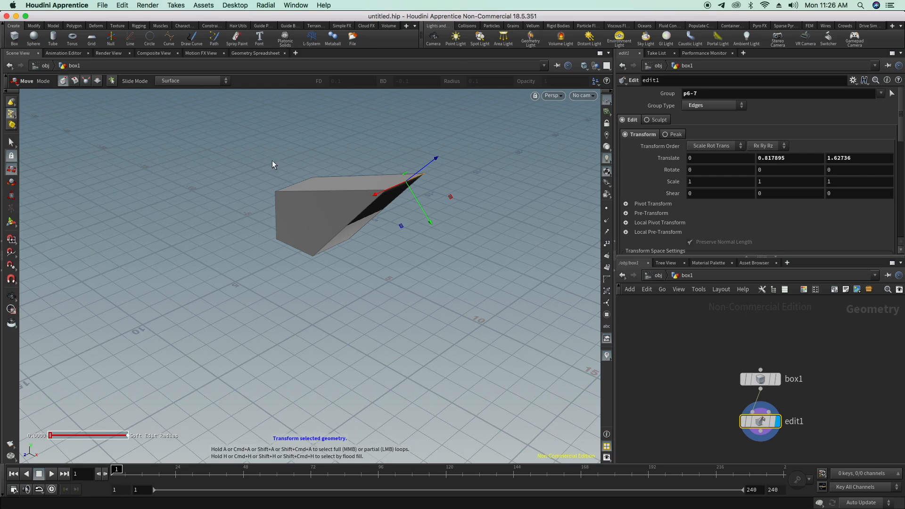
{"action": "key", "text": "s"}
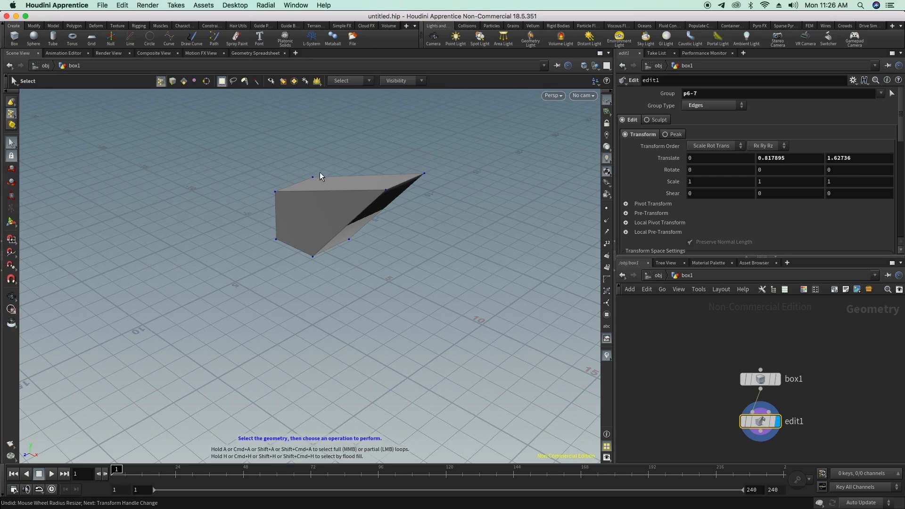
{"action": "left_click", "coordinate": [12, 113]}
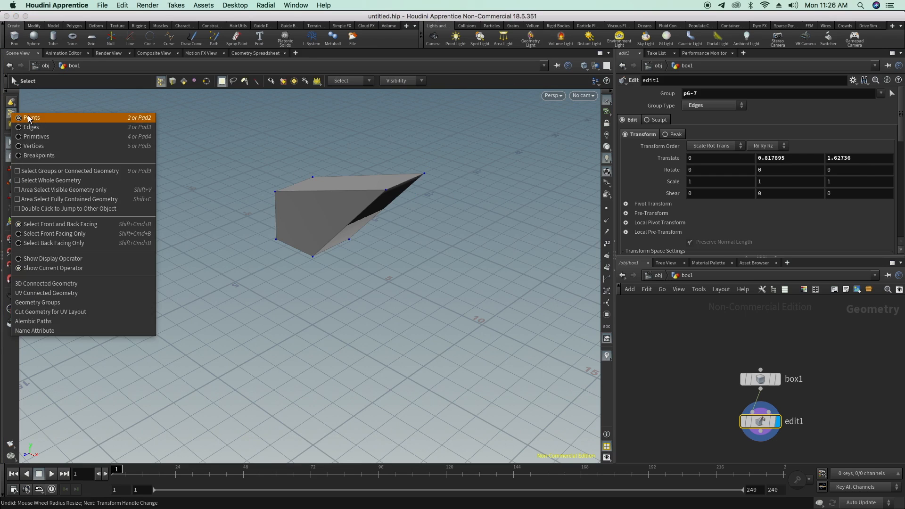
{"action": "left_click", "coordinate": [29, 118]}
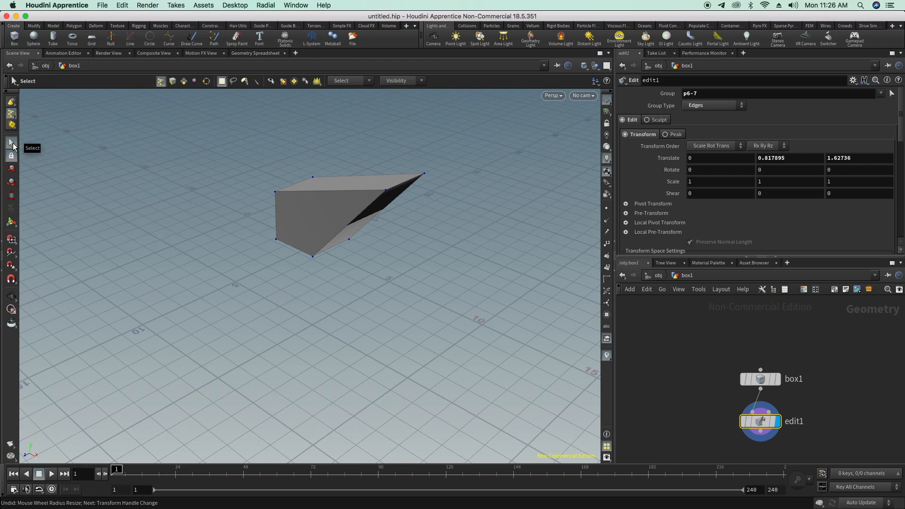
{"action": "left_click", "coordinate": [12, 143]}
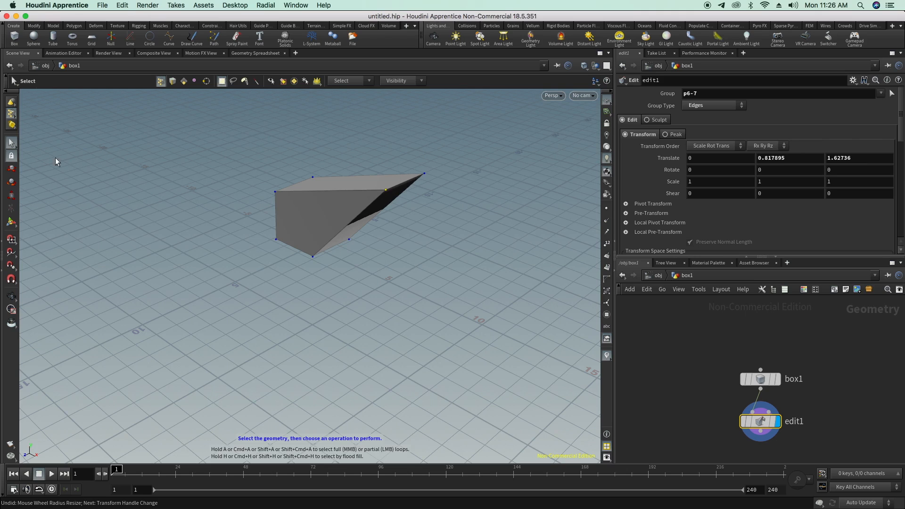
{"action": "left_click", "coordinate": [11, 168]}
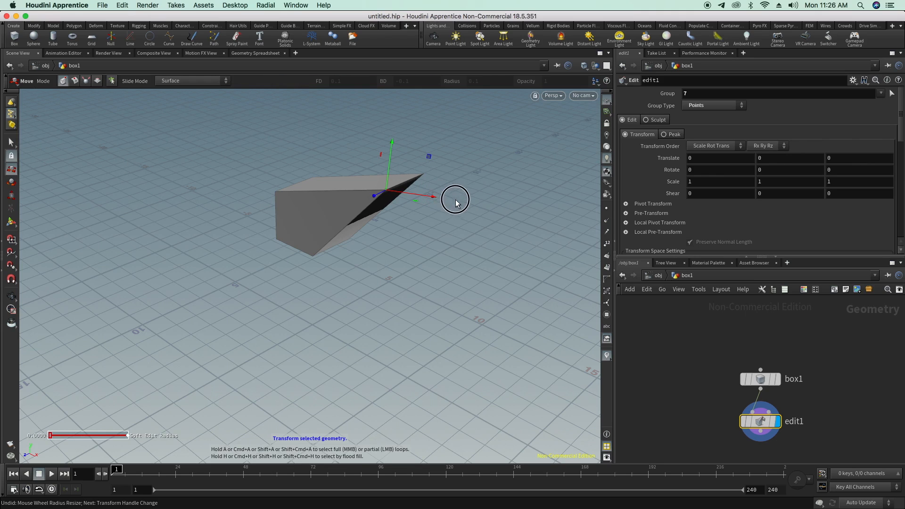
{"action": "left_click_drag", "start_coordinate": [431, 199], "coordinate": [391, 216]}
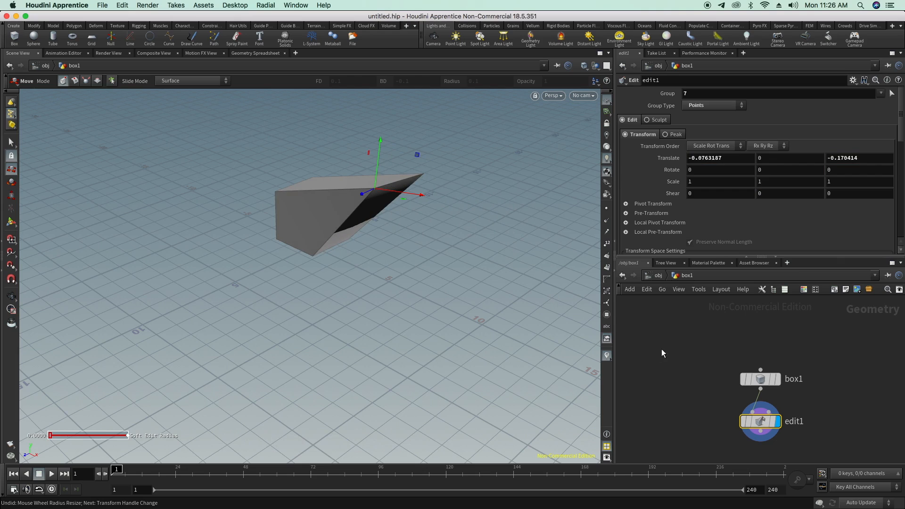
Move the box and Edit nodes together higher in the network to free space below them
{"action": "left_click_drag", "start_coordinate": [690, 328], "coordinate": [799, 432]}
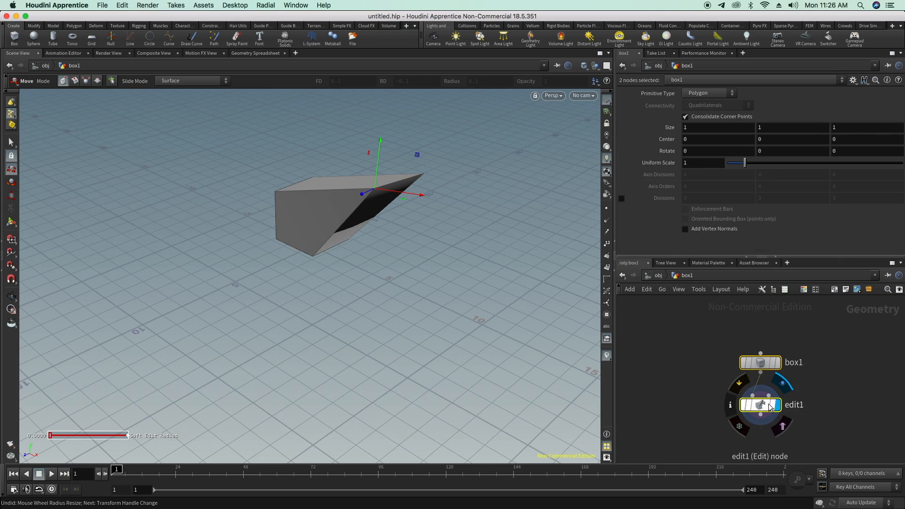
{"action": "left_click_drag", "start_coordinate": [756, 404], "coordinate": [717, 373]}
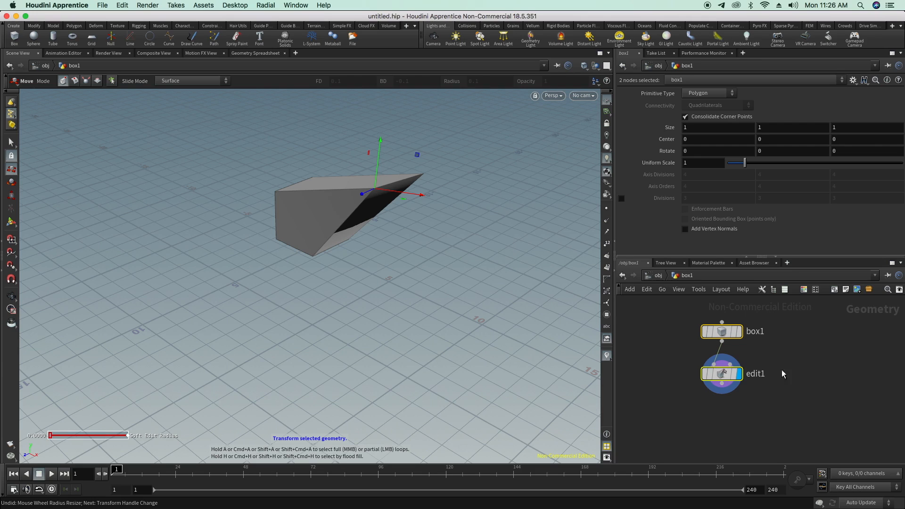
{"action": "left_click", "coordinate": [771, 403]}
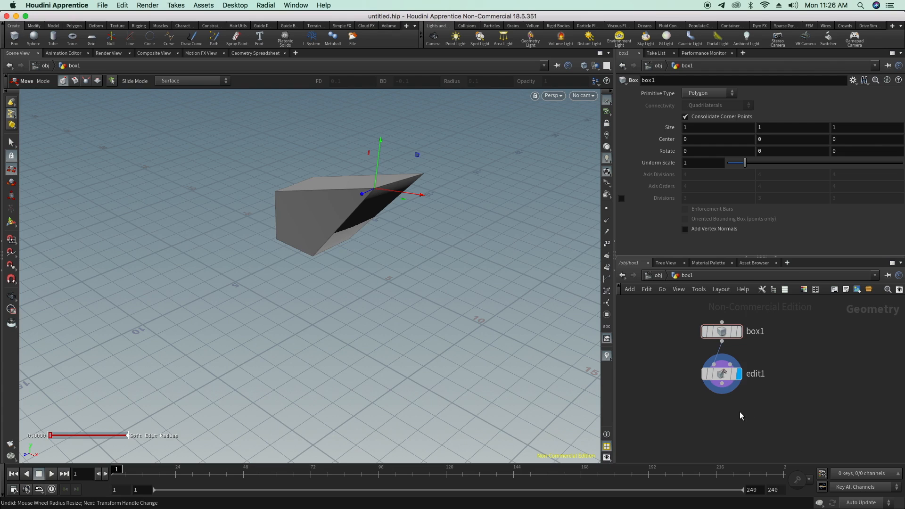
Add a Color node directly below the Edit node and connect the Edit node's output to its input
{"action": "key", "text": "Tab"}
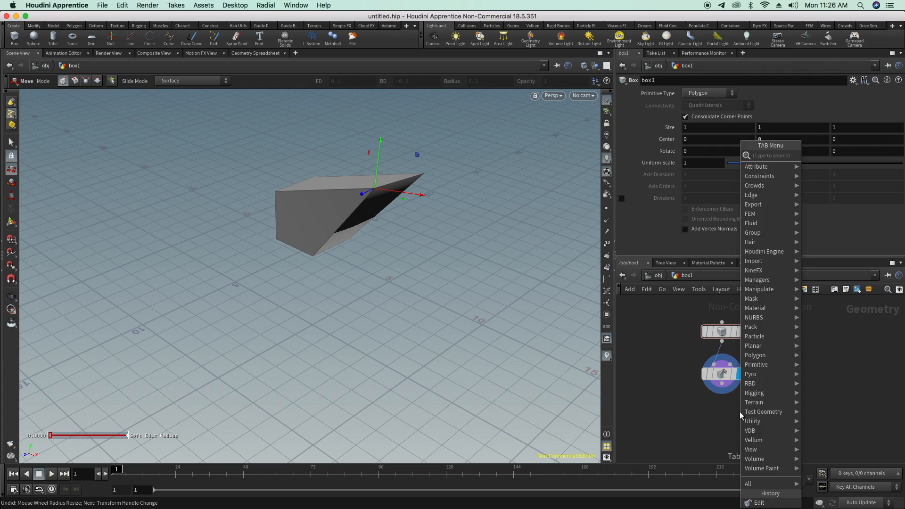
{"action": "type", "text": "colo"}
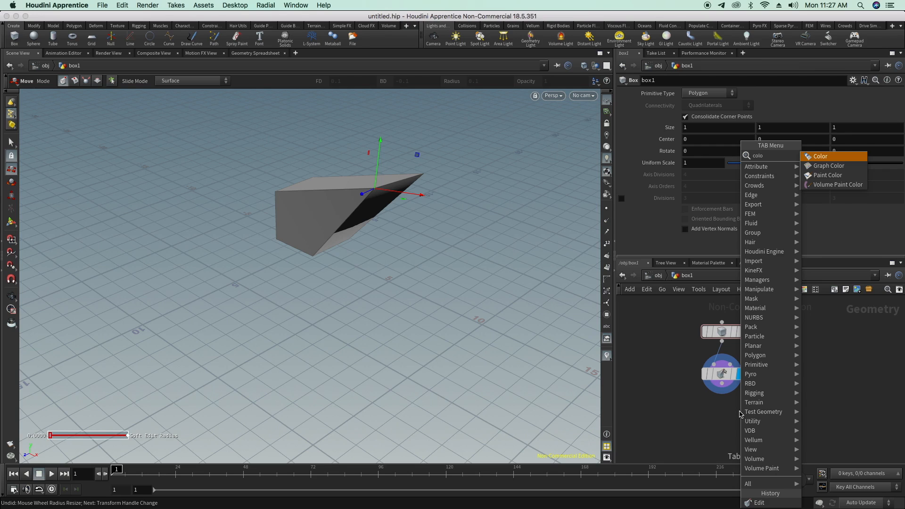
{"action": "key", "text": "Return"}
{"action": "left_click", "coordinate": [739, 413]}
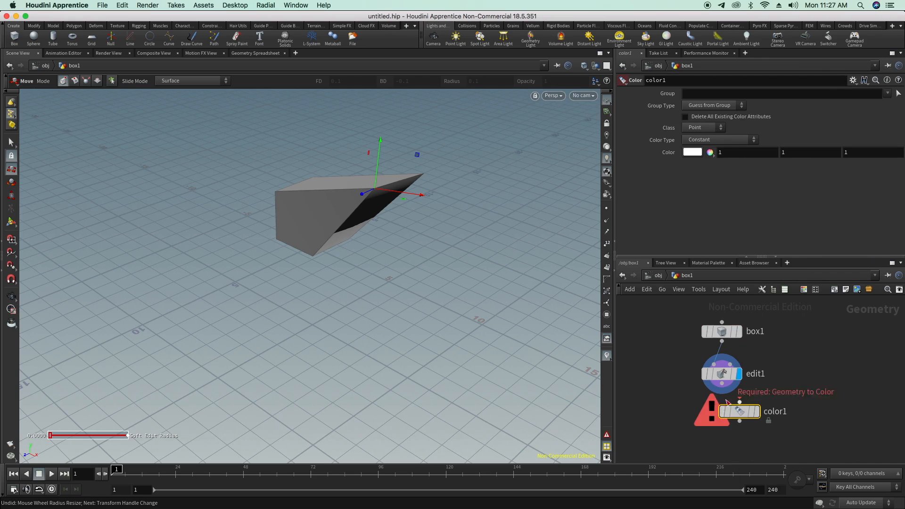
{"action": "mouse_move", "coordinate": [738, 414]}
{"action": "left_click_drag", "start_coordinate": [738, 414], "coordinate": [721, 421]}
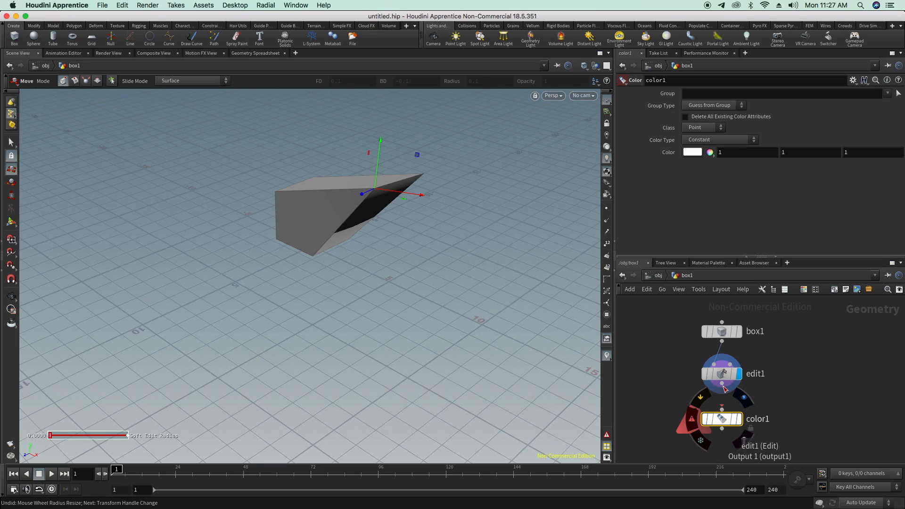
{"action": "left_click_drag", "start_coordinate": [724, 398], "coordinate": [721, 409]}
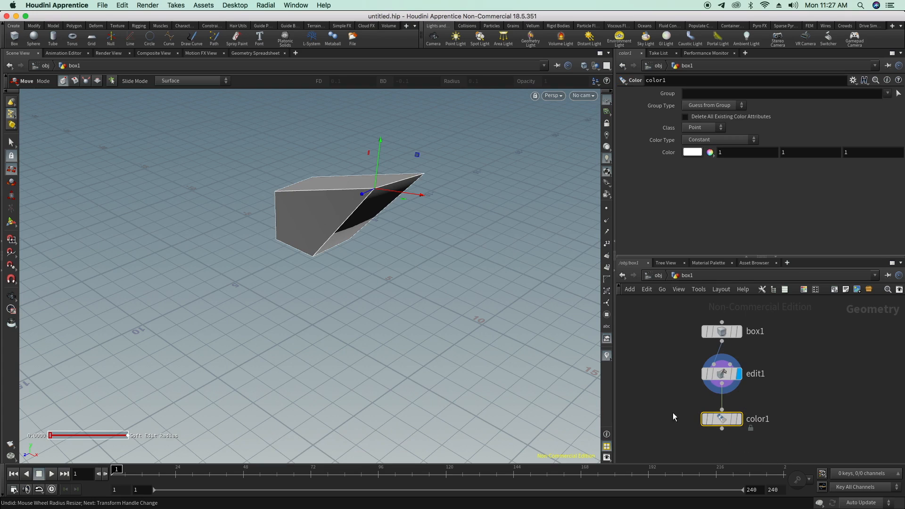
Turn on the Color node's display flag and set its color to magenta-pink, about RGB 1, 0, 0.6
{"action": "left_click", "coordinate": [738, 419]}
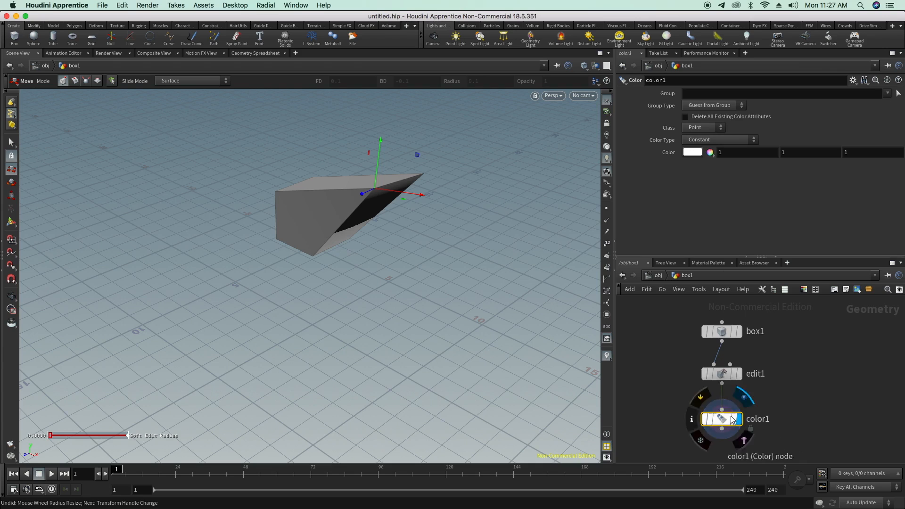
{"action": "left_click", "coordinate": [692, 152]}
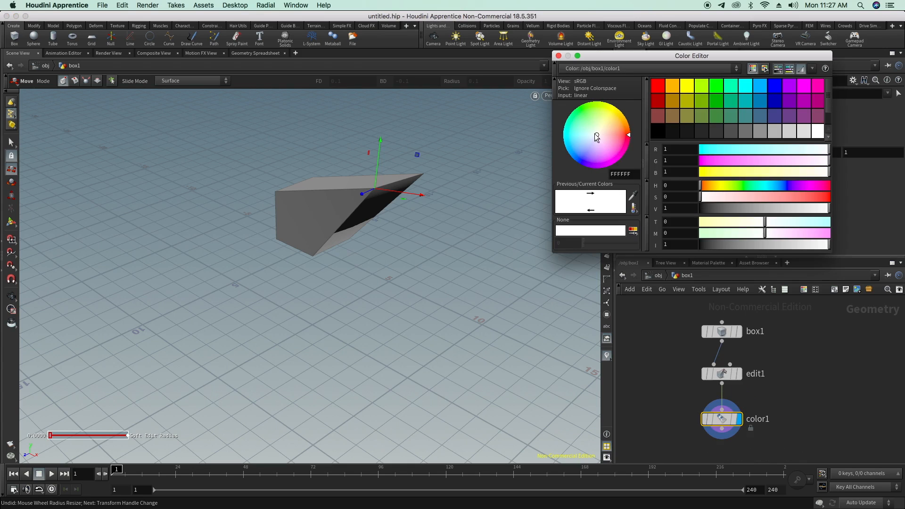
{"action": "left_click_drag", "start_coordinate": [596, 136], "coordinate": [627, 161]}
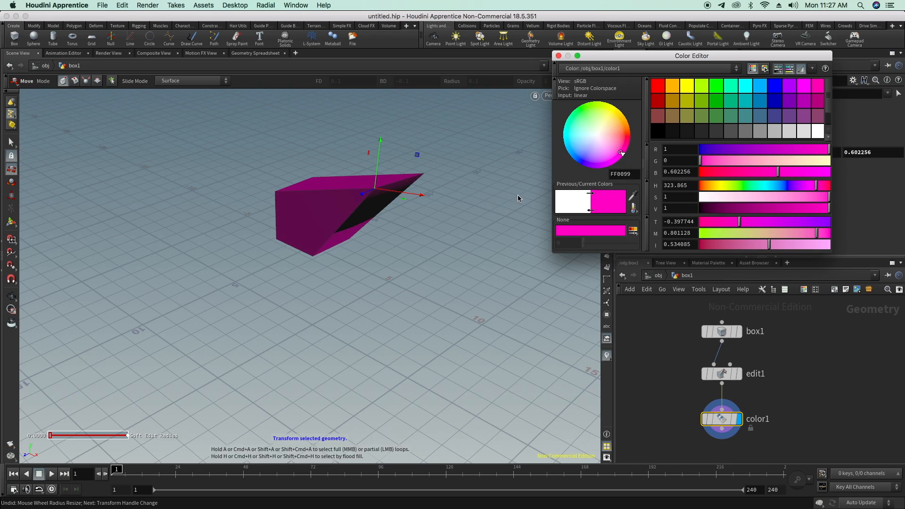
{"action": "left_click", "coordinate": [804, 368]}
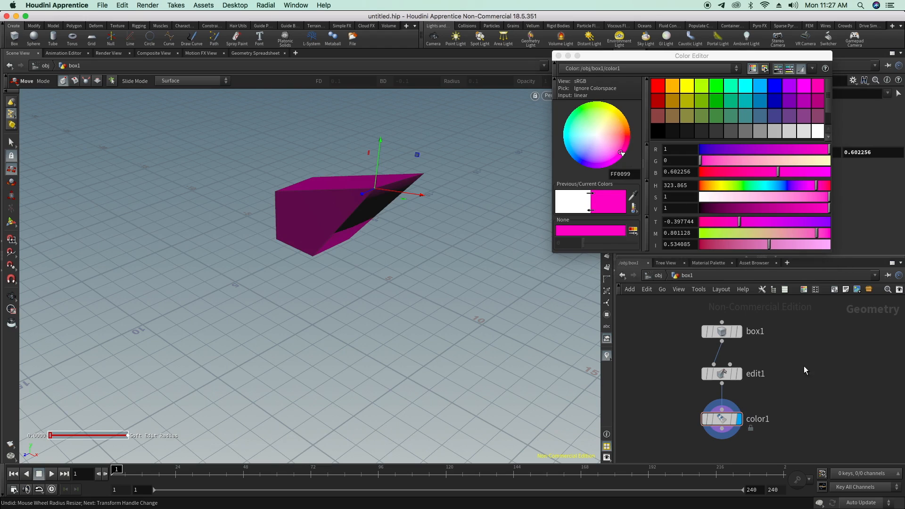
{"action": "left_click", "coordinate": [559, 56]}
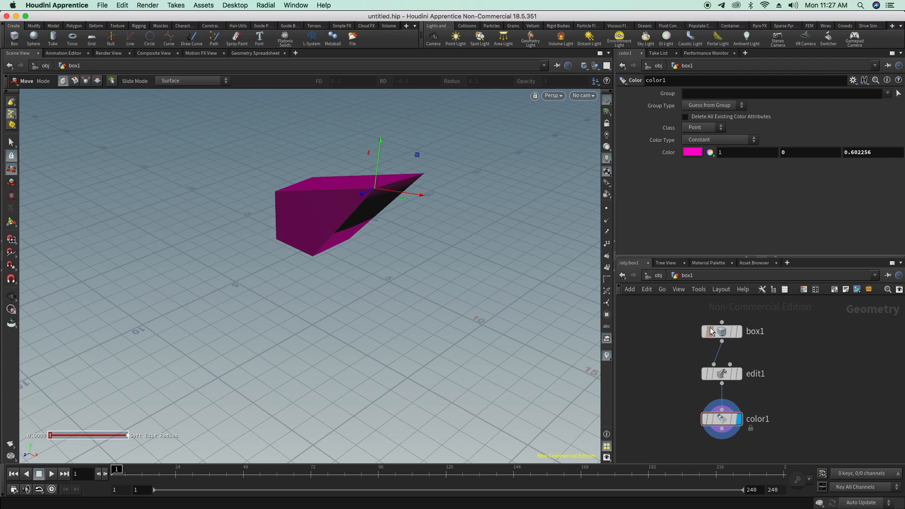
Return to the object level, create a new camera from the current view and look through it
{"action": "left_click", "coordinate": [657, 276]}
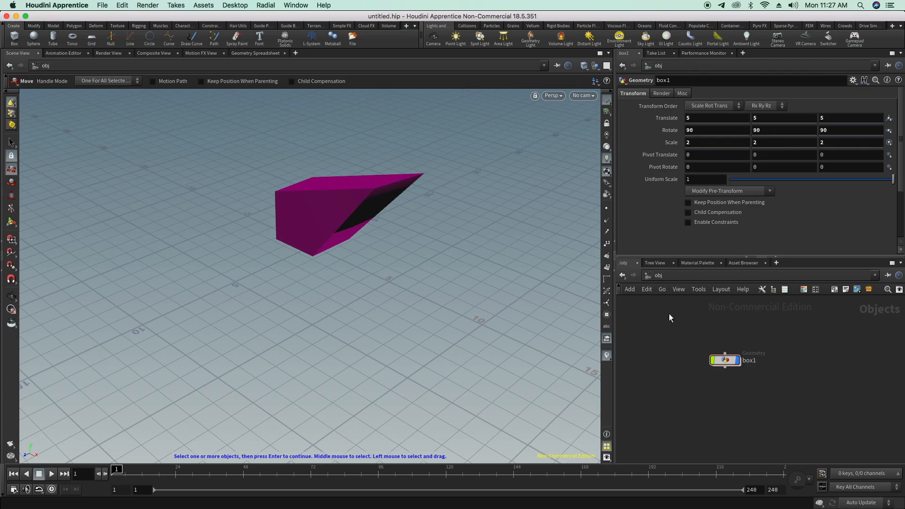
{"action": "left_click_drag", "start_coordinate": [694, 369], "coordinate": [821, 417]}
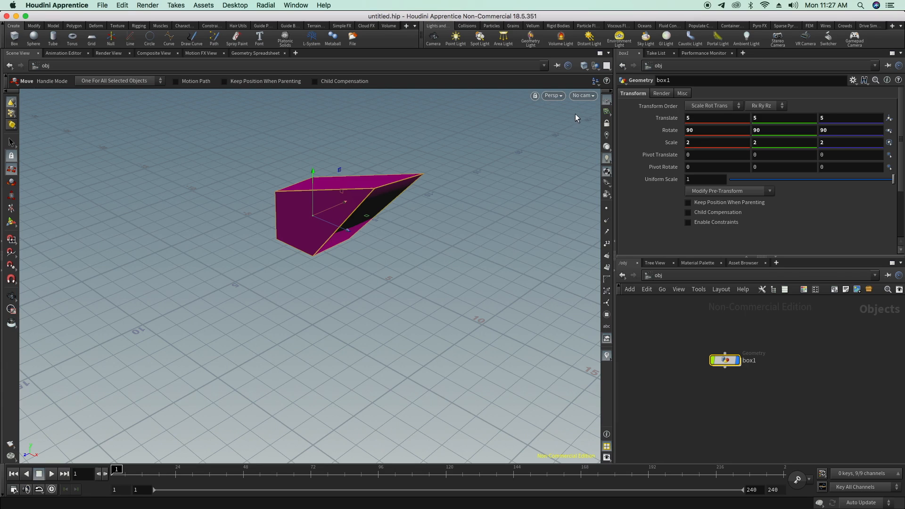
{"action": "left_click", "coordinate": [584, 96]}
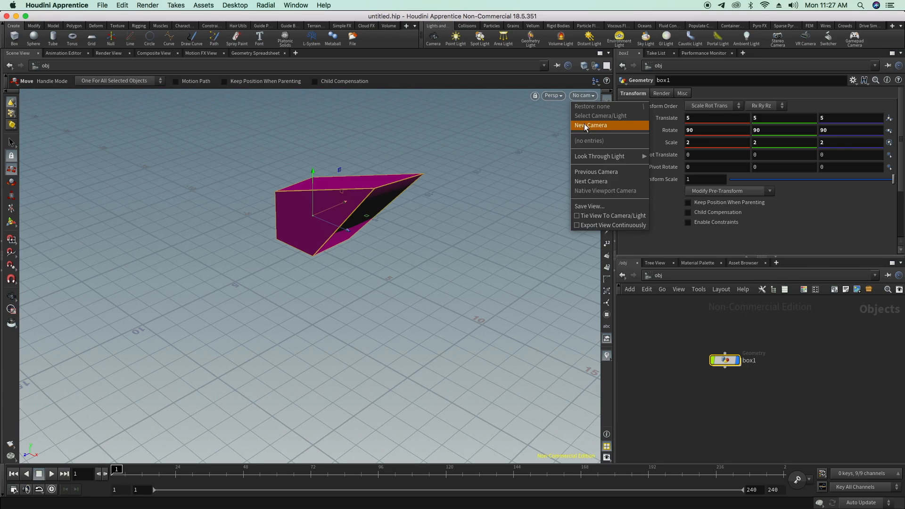
{"action": "left_click", "coordinate": [583, 125]}
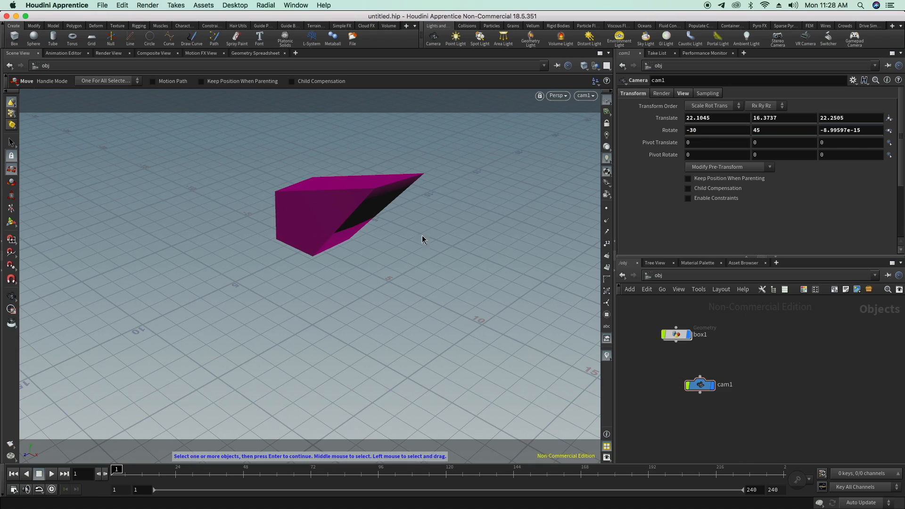
{"action": "left_click", "coordinate": [591, 95]}
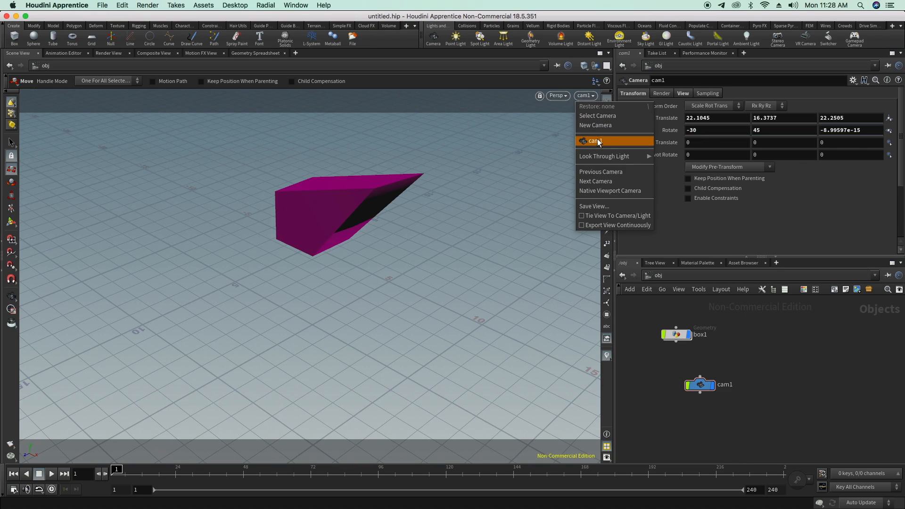
{"action": "left_click", "coordinate": [598, 139]}
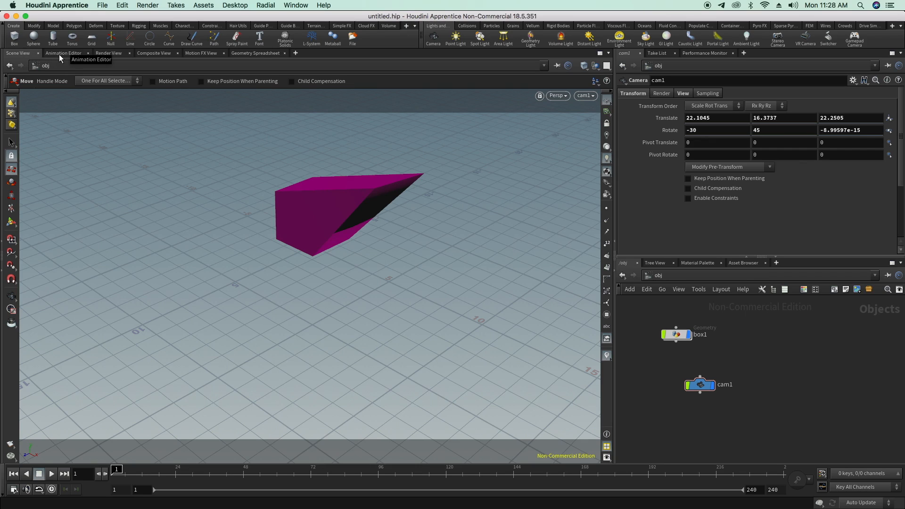
Switch to the Render View and start a render of the scene
{"action": "left_click", "coordinate": [111, 52]}
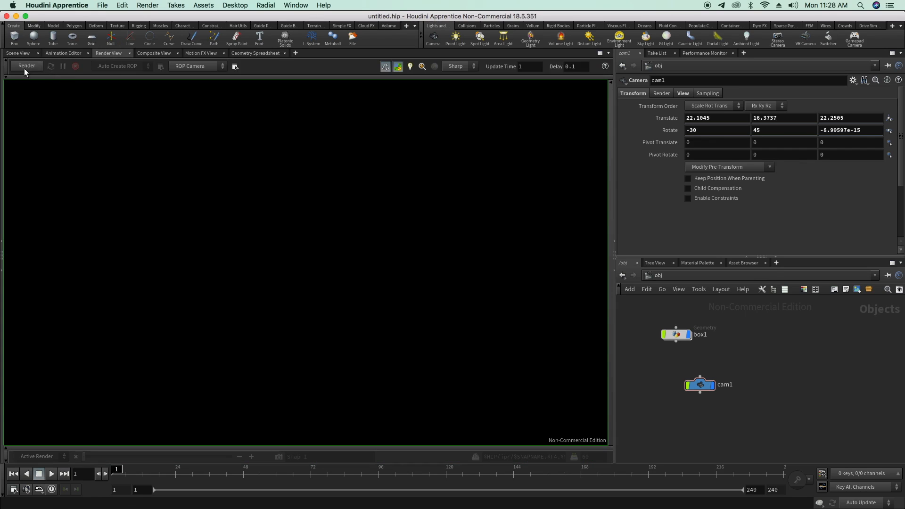
{"action": "left_click", "coordinate": [28, 64]}
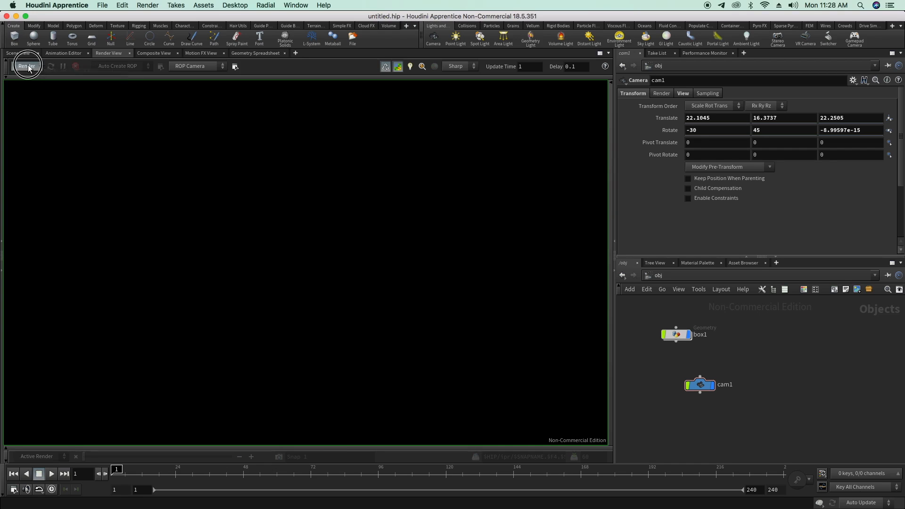